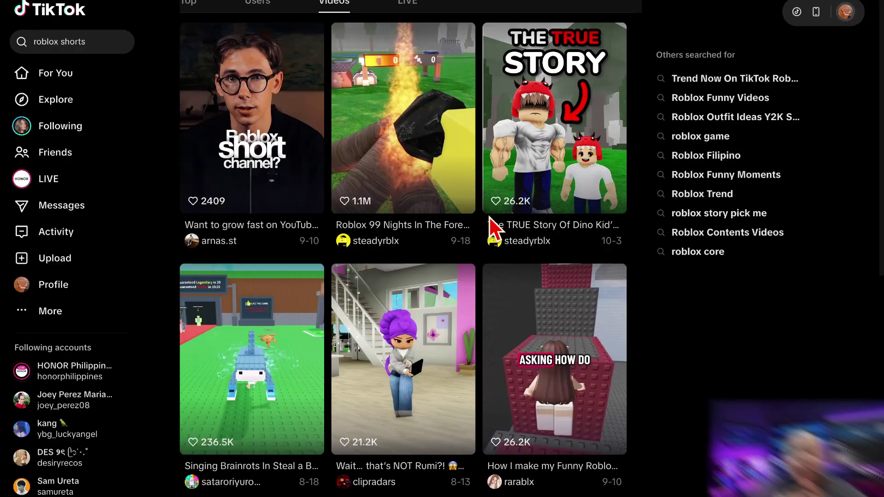
Browse the TikTok video results for "roblox shorts"
scroll(471, 218, down, 10)
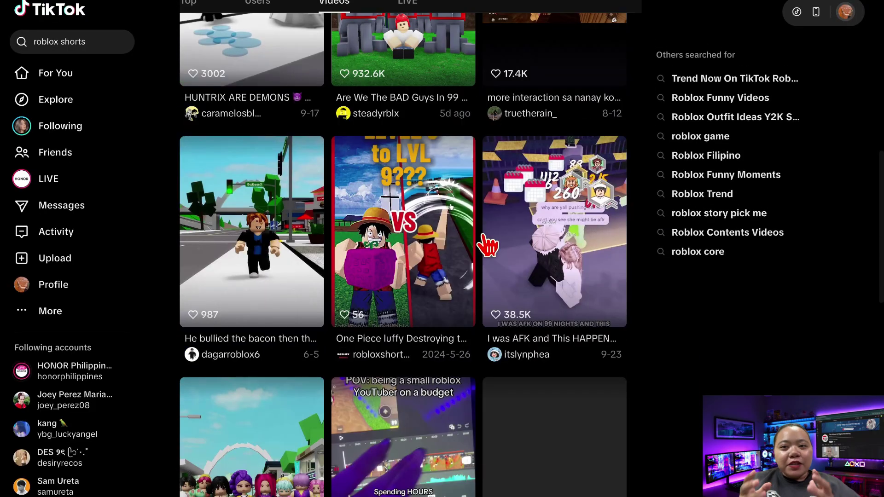
scroll(481, 244, down, 3)
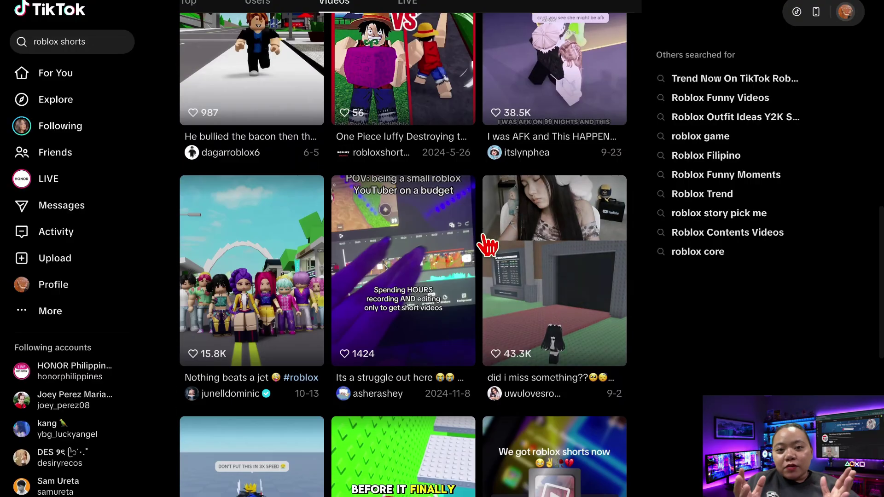
scroll(612, 253, down, 3)
click(611, 253)
click(534, 263)
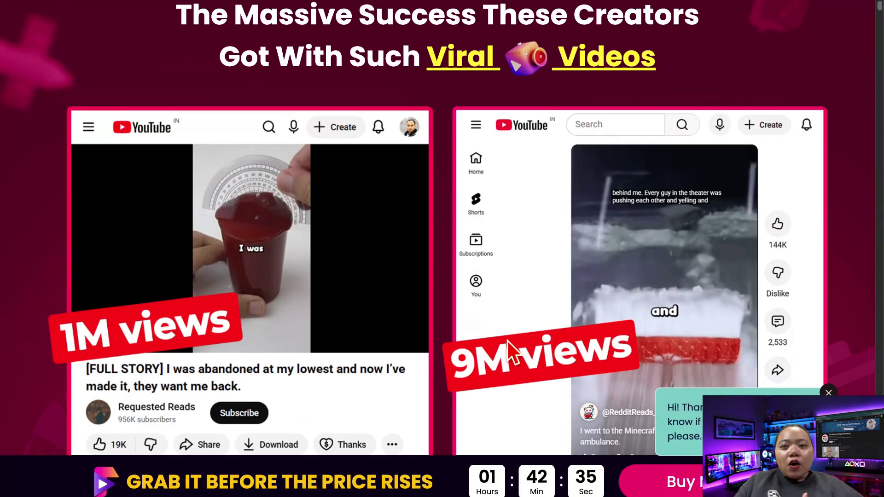
Examine the viral creator videos and their view counts on the Freezur sales page
scroll(507, 340, down, 3)
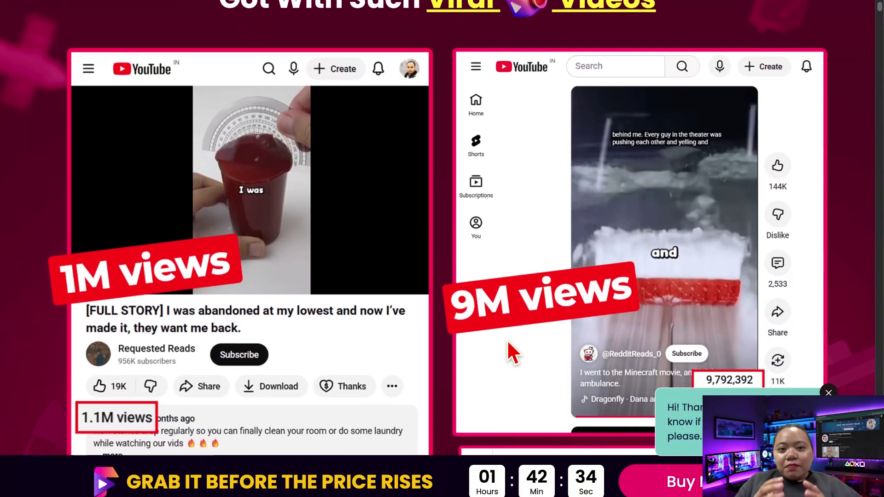
scroll(509, 343, down, 1)
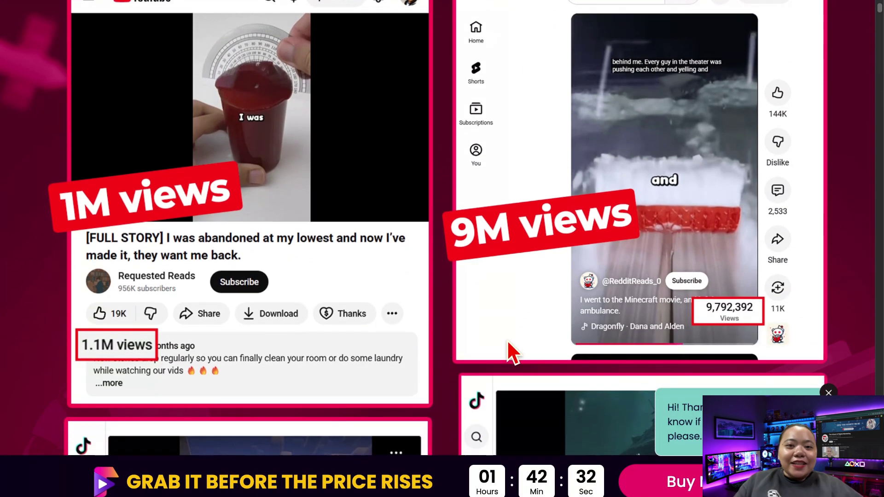
scroll(507, 341, down, 1)
scroll(507, 341, down, 4)
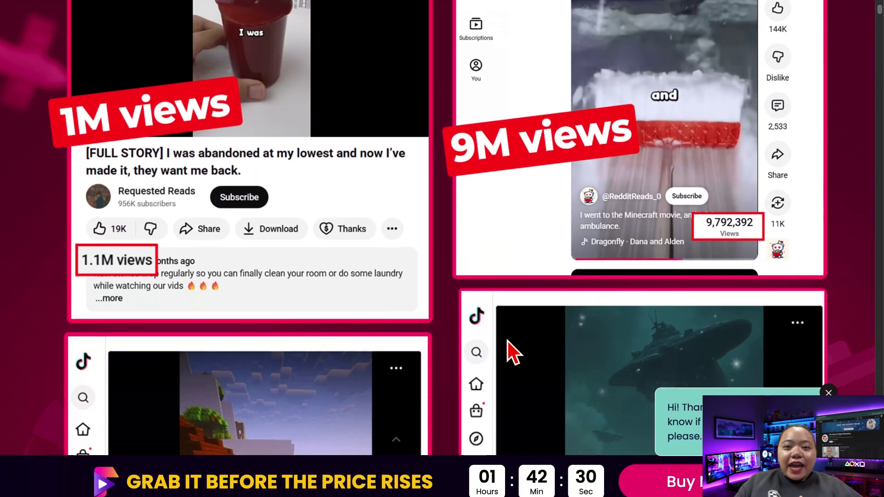
scroll(507, 341, down, 8)
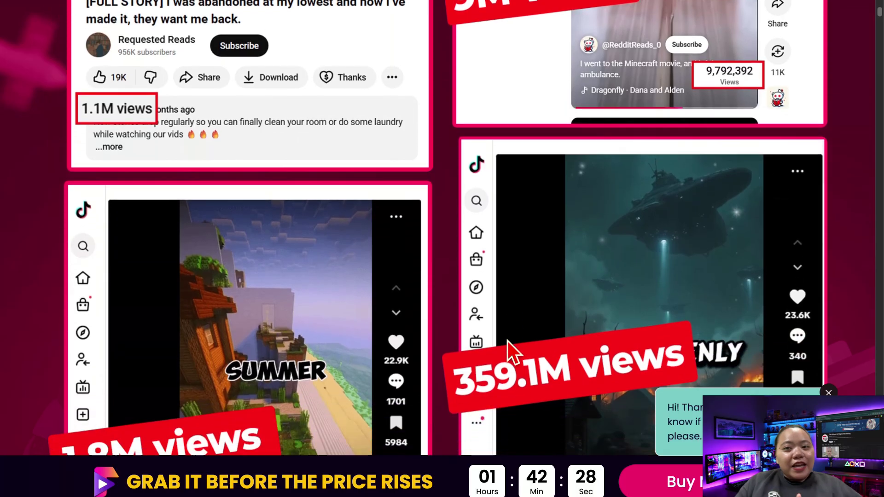
scroll(507, 341, down, 3)
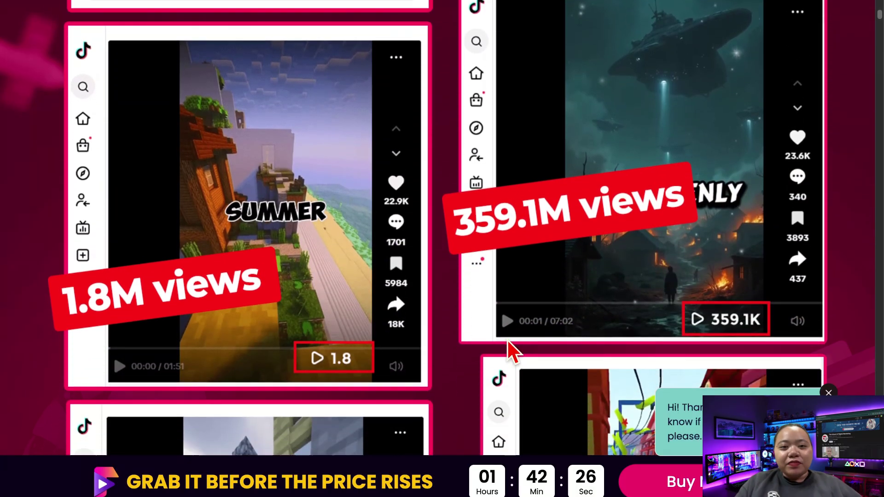
scroll(507, 338, down, 5)
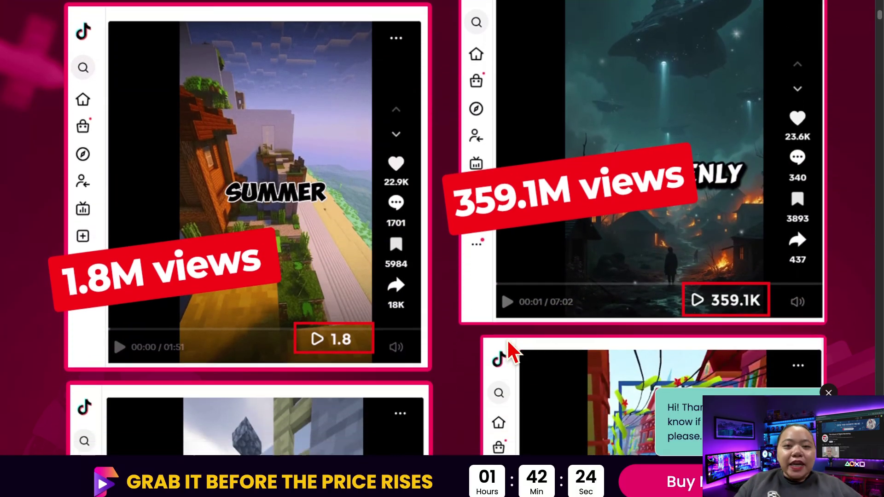
scroll(508, 340, down, 7)
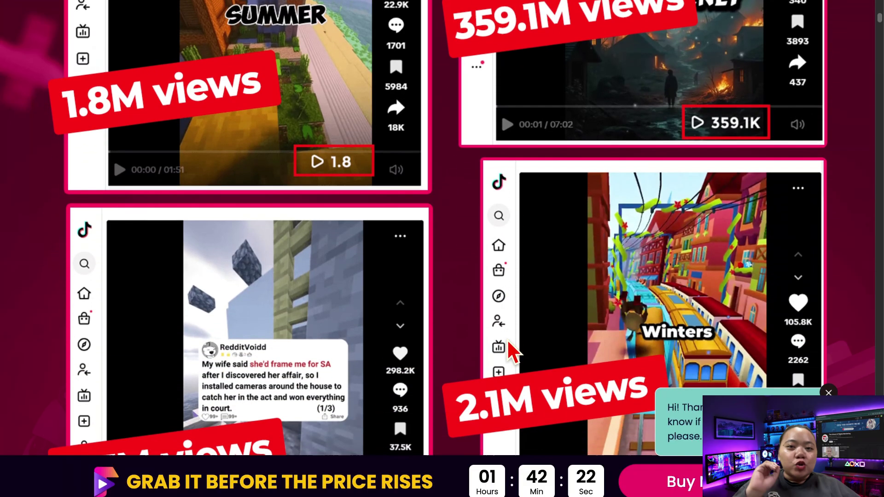
scroll(509, 350, down, 1)
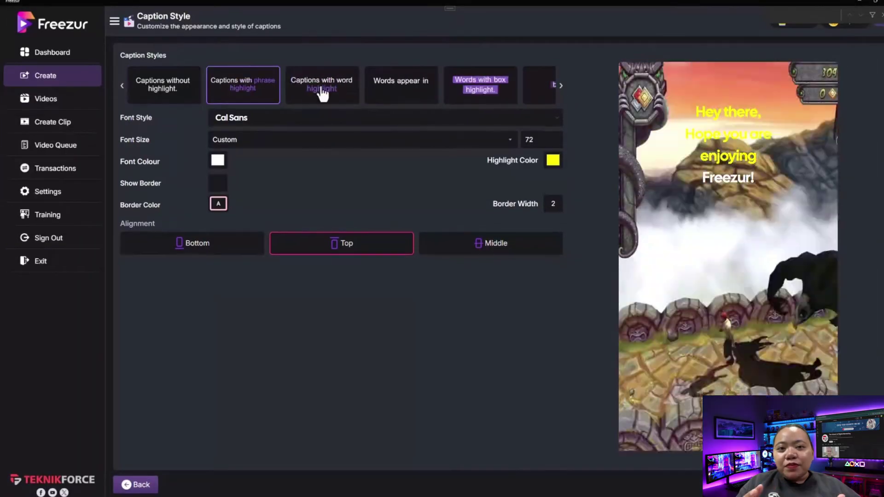
In Freezur, choose the captions with word highlight style and align the captions to the top
click(322, 94)
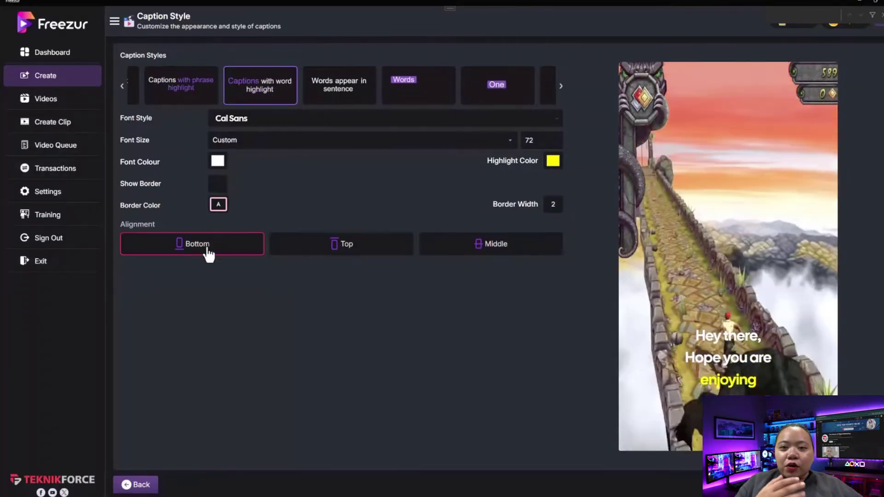
click(358, 249)
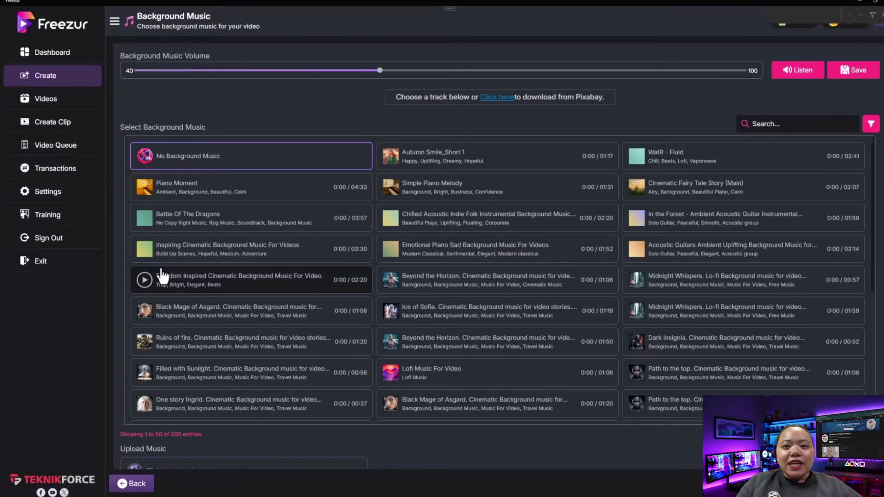
Preview the Beyond the Horizon and Ice of Sofia tracks and select Black Mage of Asgard as background music
click(390, 279)
click(391, 310)
click(145, 318)
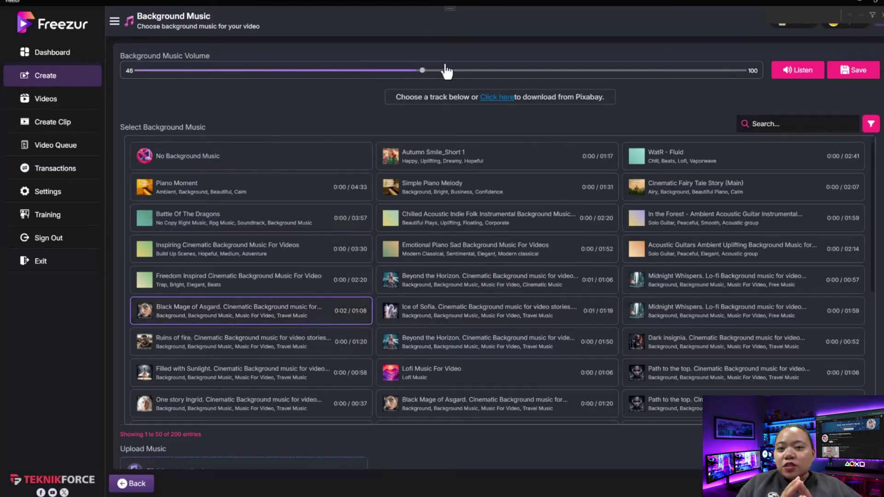
scroll(552, 207, down, 2)
scroll(719, 251, up, 2)
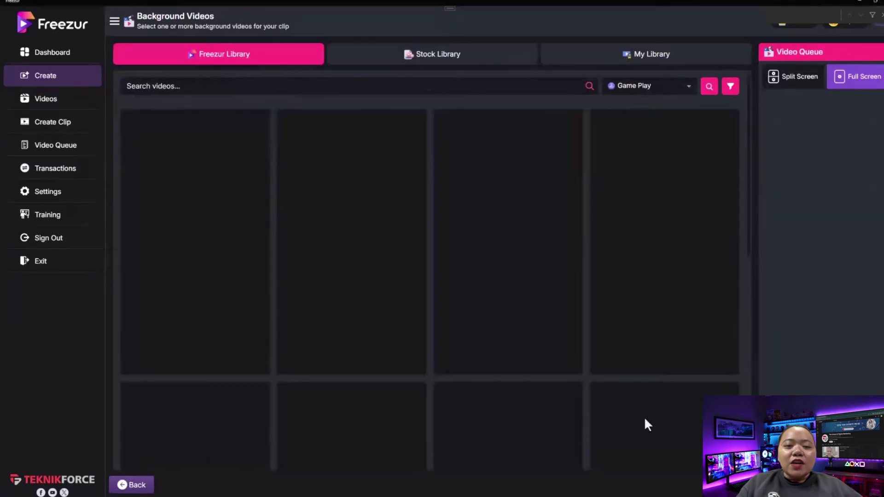
Look through the Game Play background videos in the Freezur Library
scroll(461, 286, down, 15)
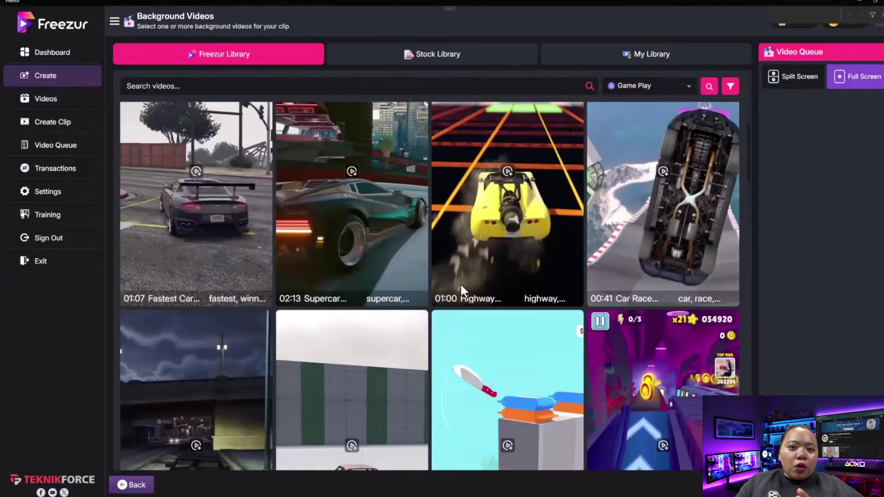
scroll(456, 288, down, 10)
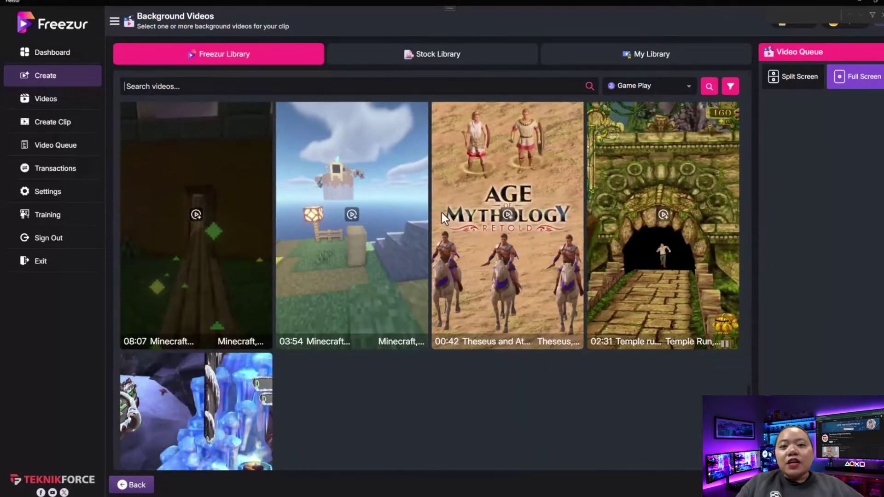
scroll(443, 218, up, 20)
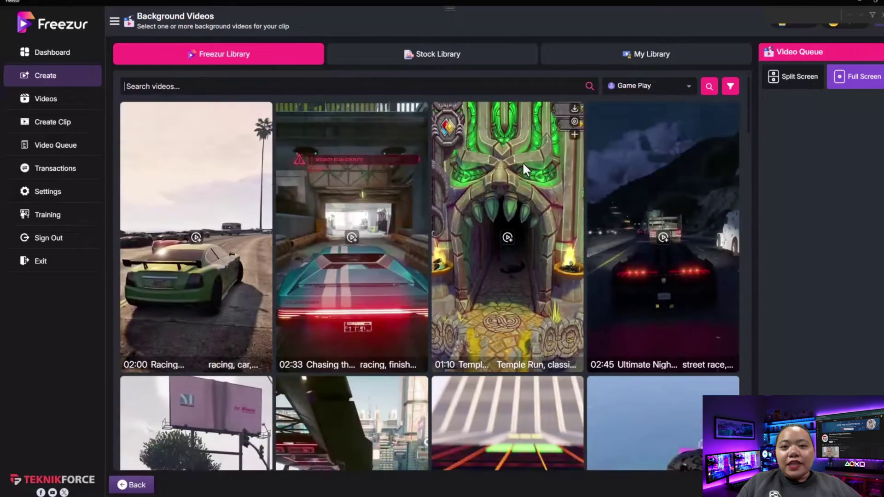
Search the Stock Library for Cake videos from Pexels, look through them and return to the Freezur Library
click(475, 63)
click(670, 85)
click(547, 89)
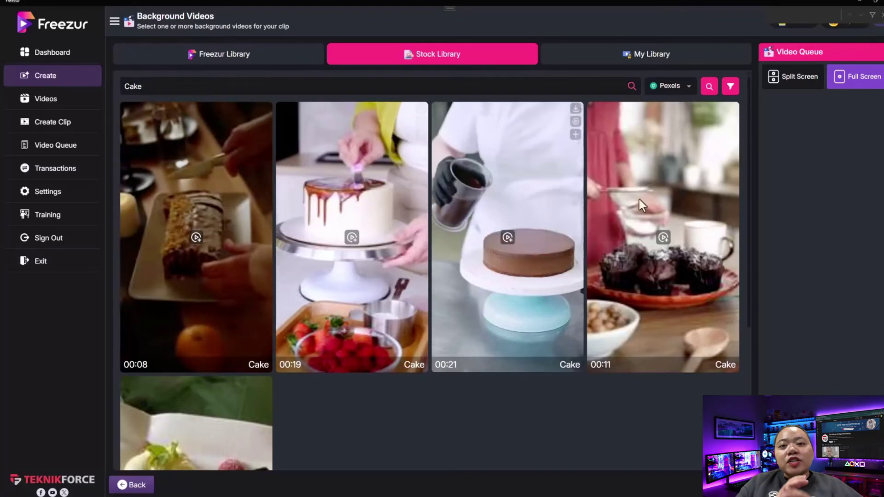
scroll(240, 384, down, 3)
scroll(233, 212, up, 3)
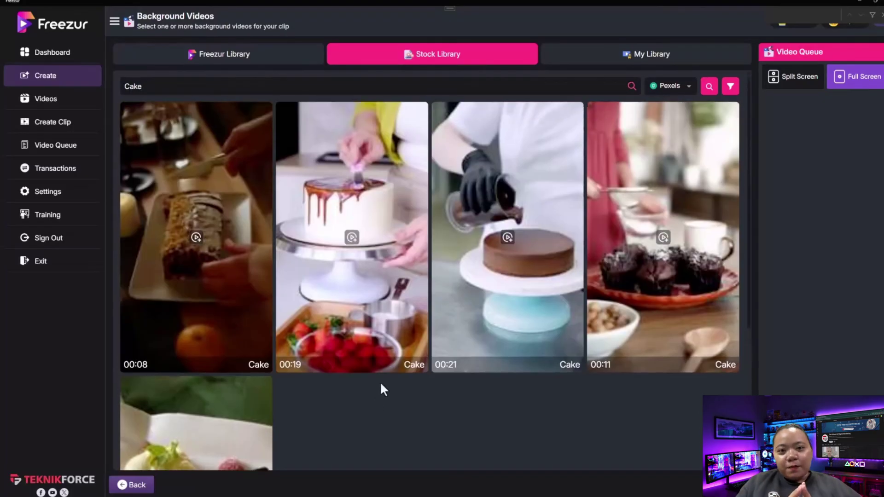
click(241, 61)
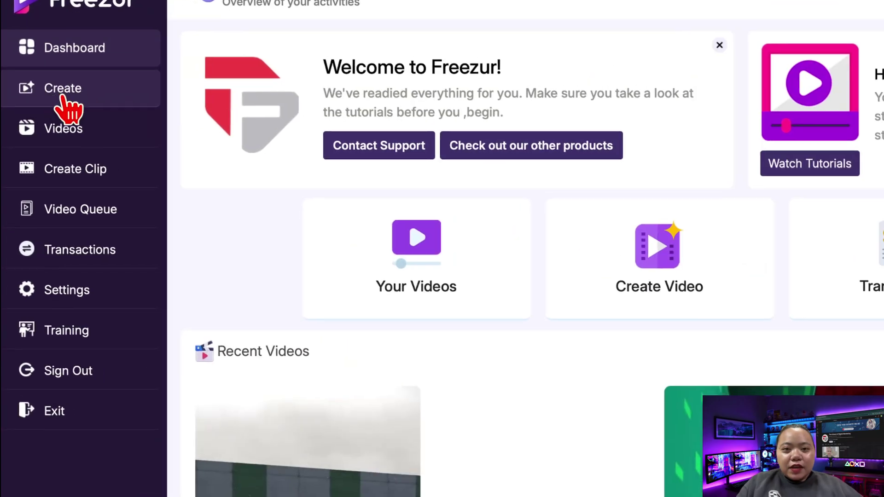
Start a new video from scratch and choose Gemini as its AI
click(62, 97)
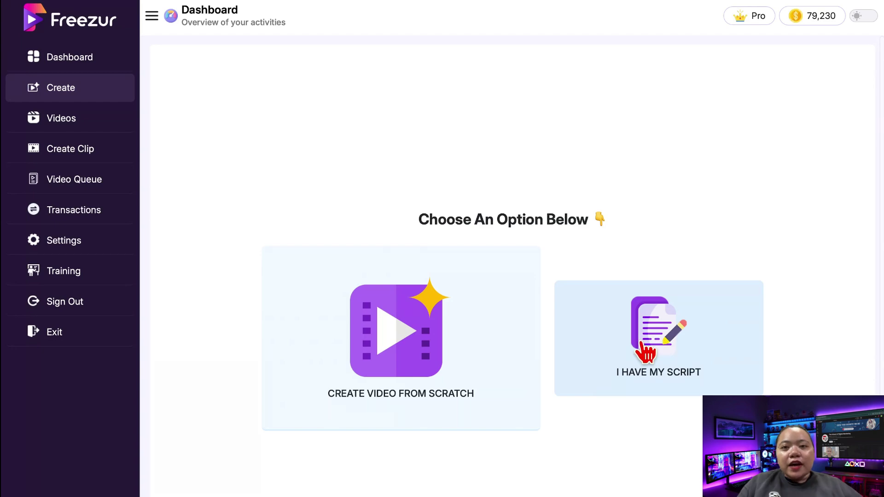
click(427, 343)
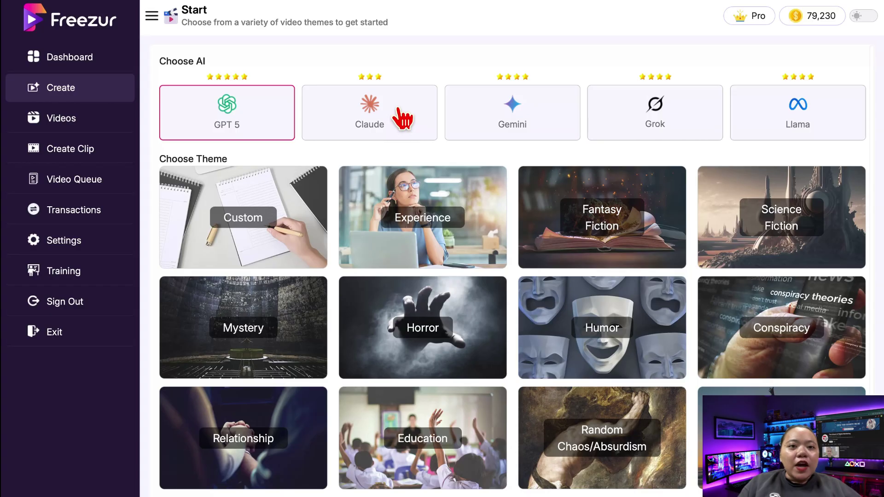
click(395, 129)
click(509, 123)
click(665, 124)
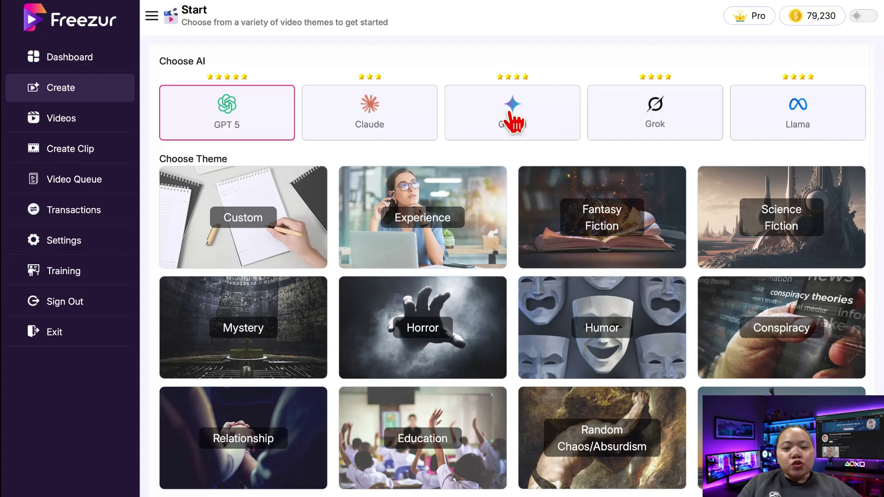
click(509, 116)
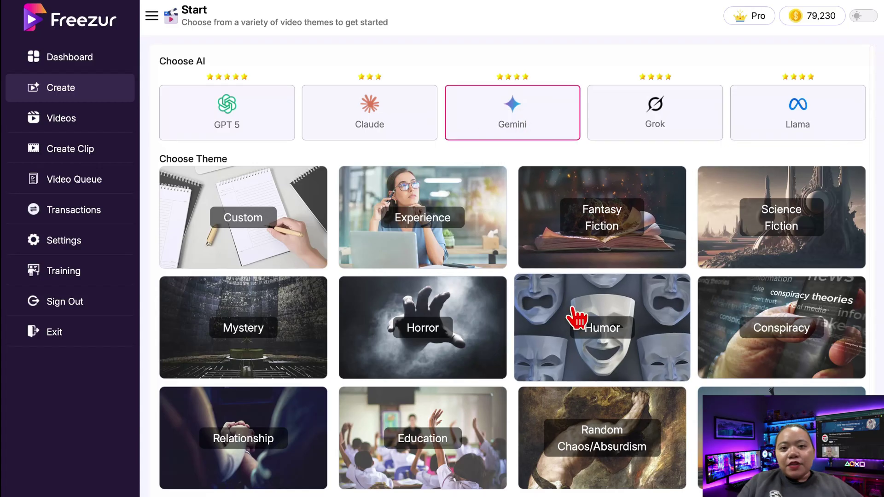
Look over the available video themes and choose Humor
scroll(575, 316, down, 1)
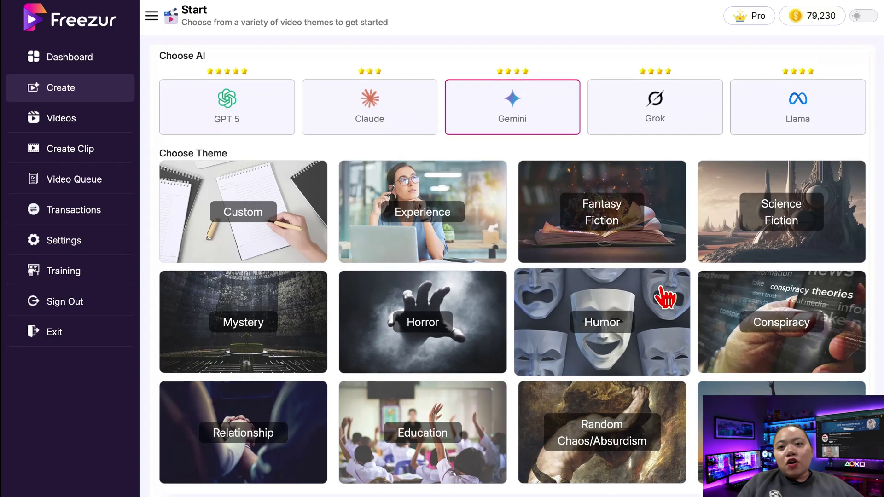
scroll(781, 387, down, 1)
scroll(781, 387, up, 2)
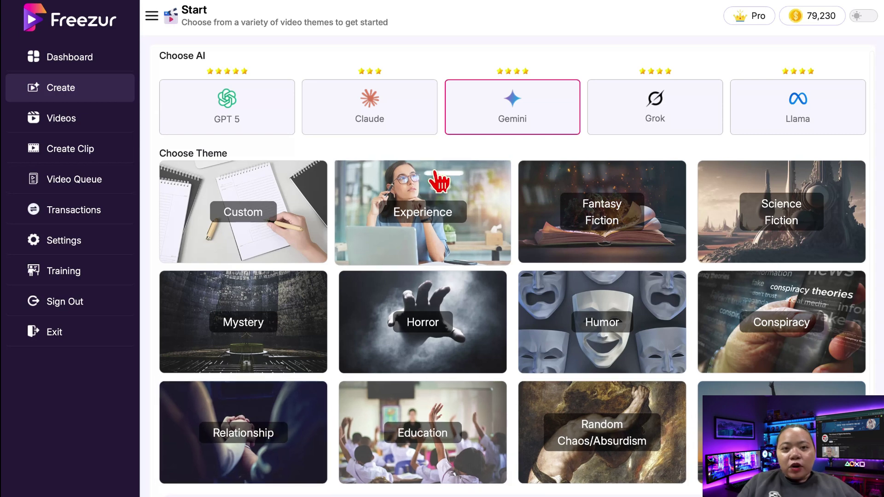
click(625, 338)
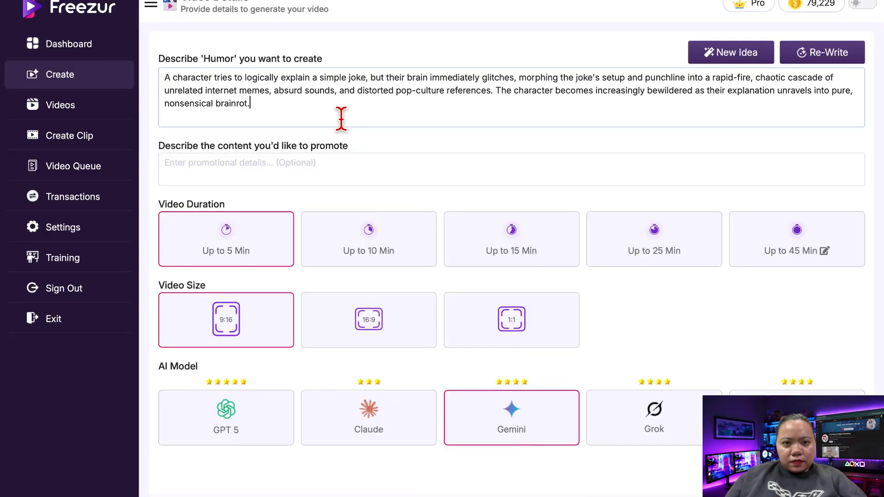
Review the suggested Humor description and generate a new idea for it
triple_click(436, 84)
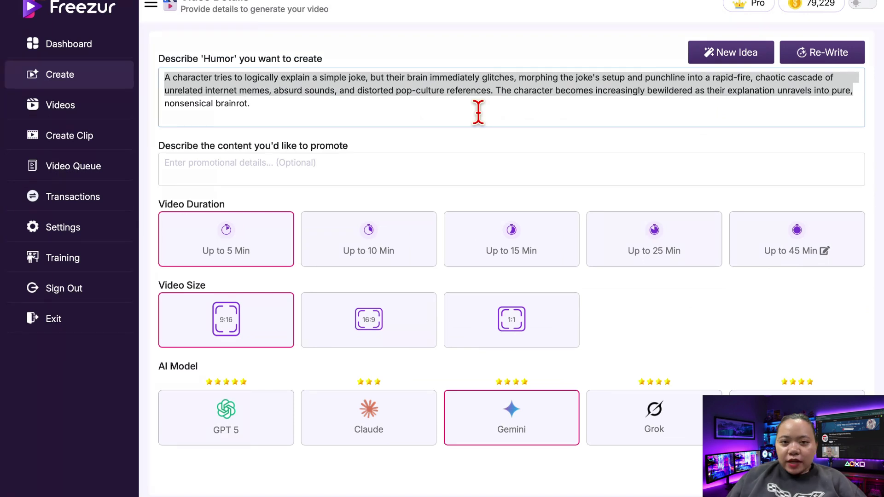
click(392, 113)
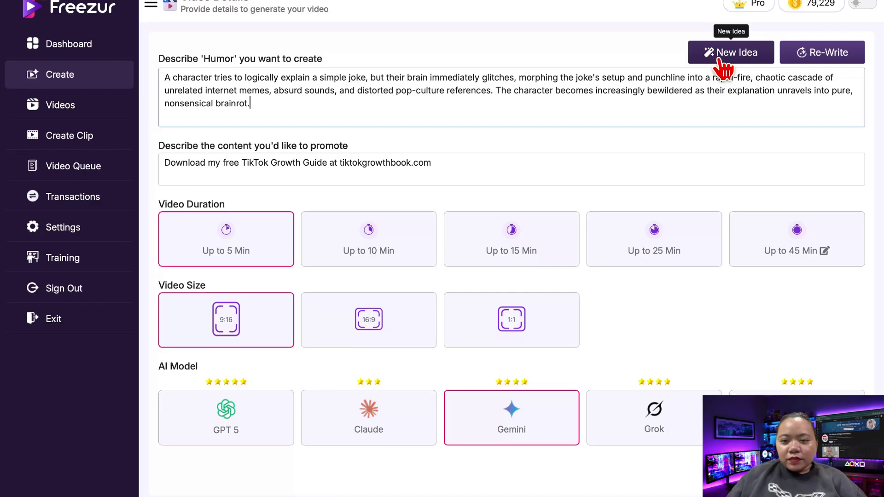
click(732, 53)
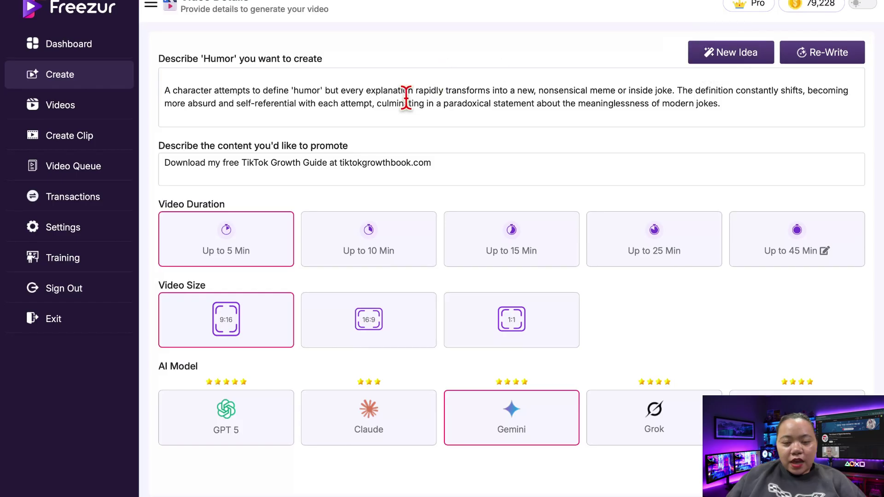
triple_click(417, 98)
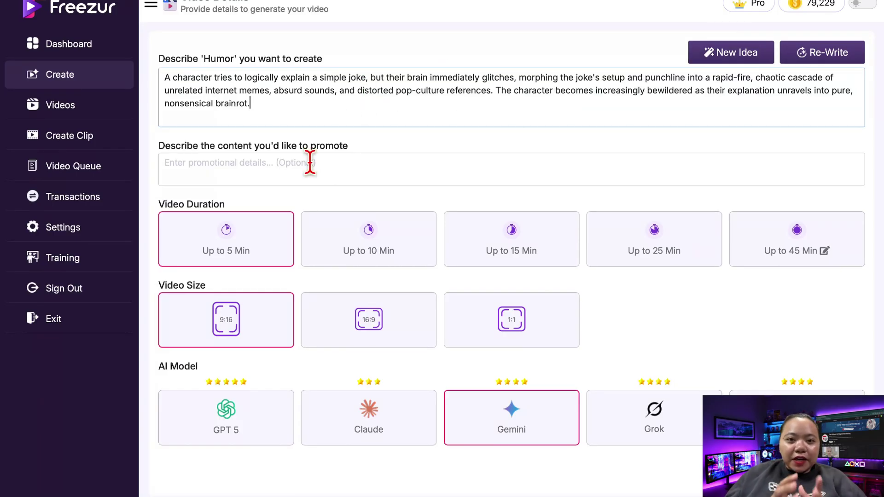
Enter "Download my free TikTok Growth Guide at tiktokgrowthbook.com" as the content to promote
click(310, 162)
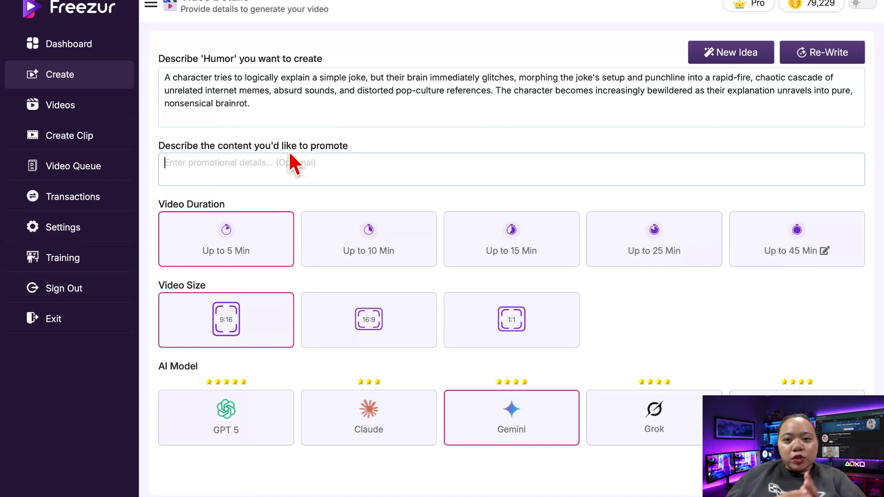
right_click(291, 161)
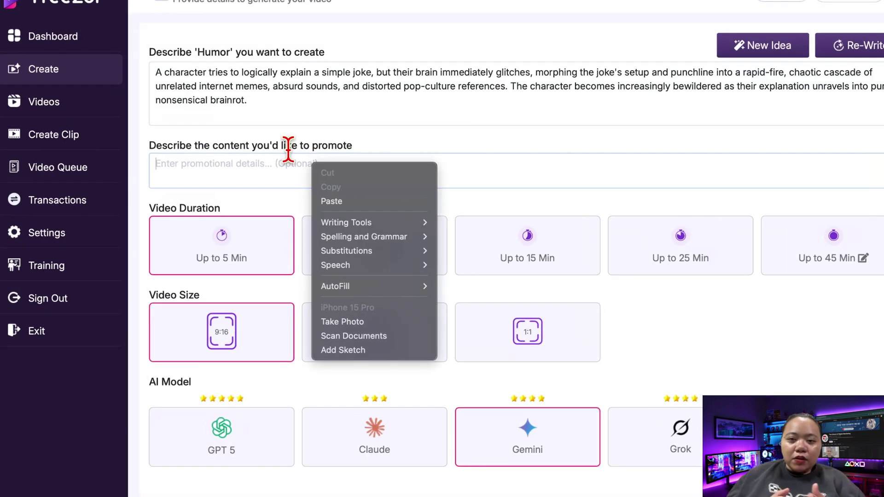
click(288, 148)
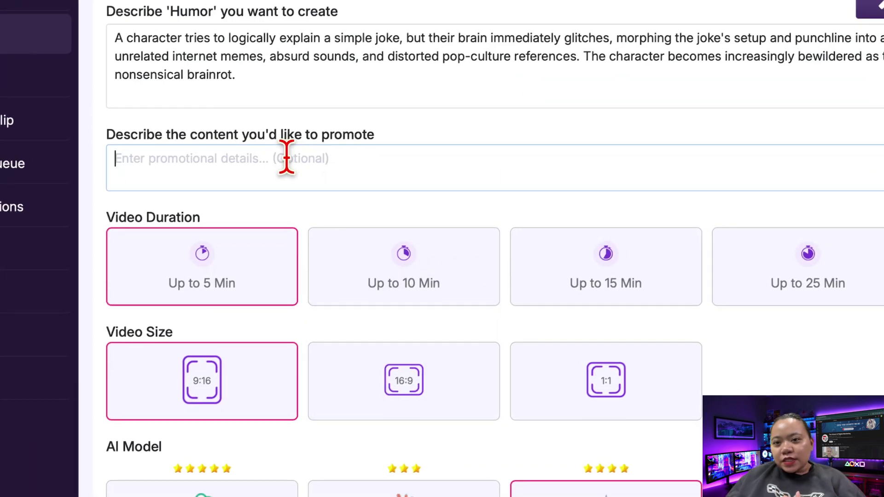
double_click(319, 147)
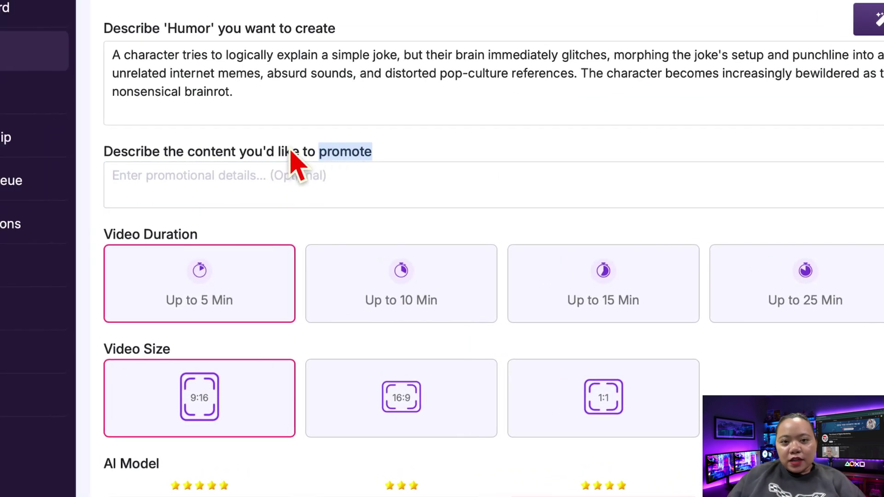
triple_click(235, 147)
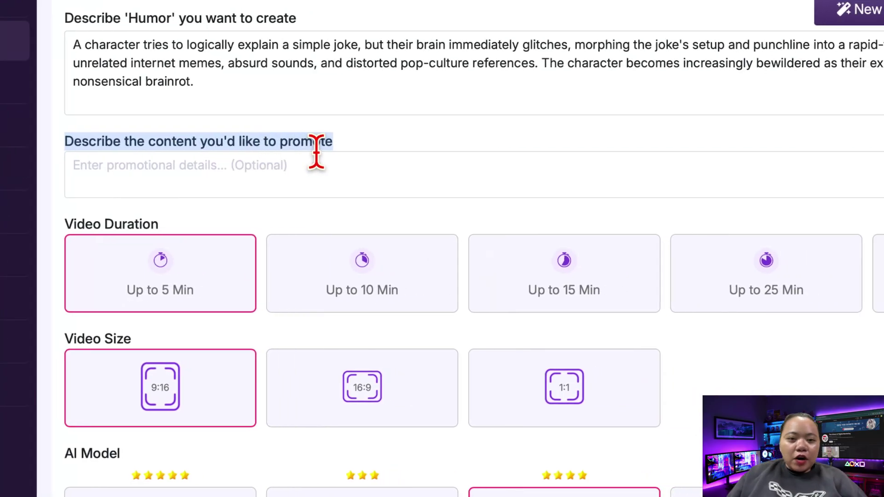
click(316, 152)
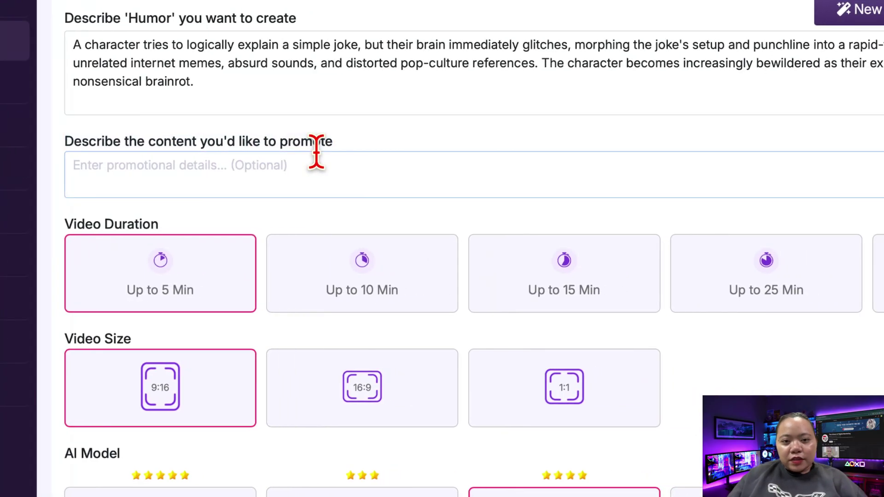
text(Download my free TikTok Growth Guide at tiktokgrowthbook.com.)
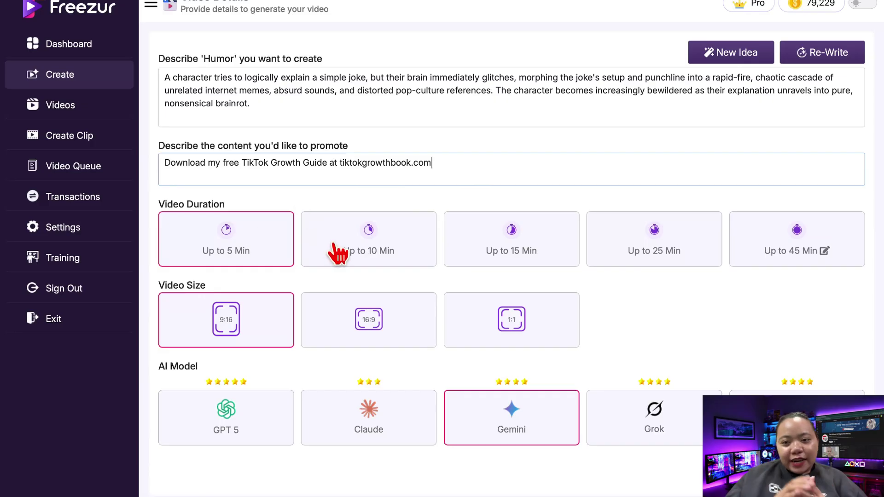
Try the longer video durations up to 45 minutes and the Claude model, and return to Up to 5 Min and Gemini
click(365, 260)
click(513, 252)
click(671, 248)
click(773, 242)
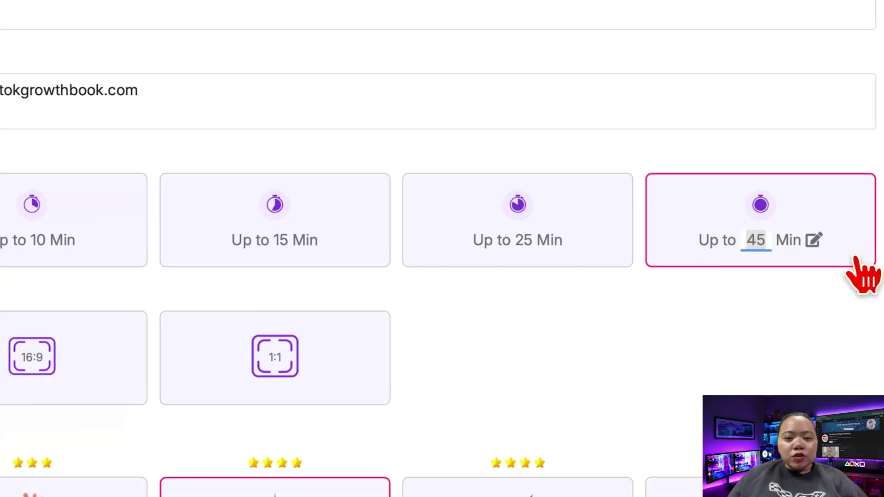
click(63, 216)
click(296, 217)
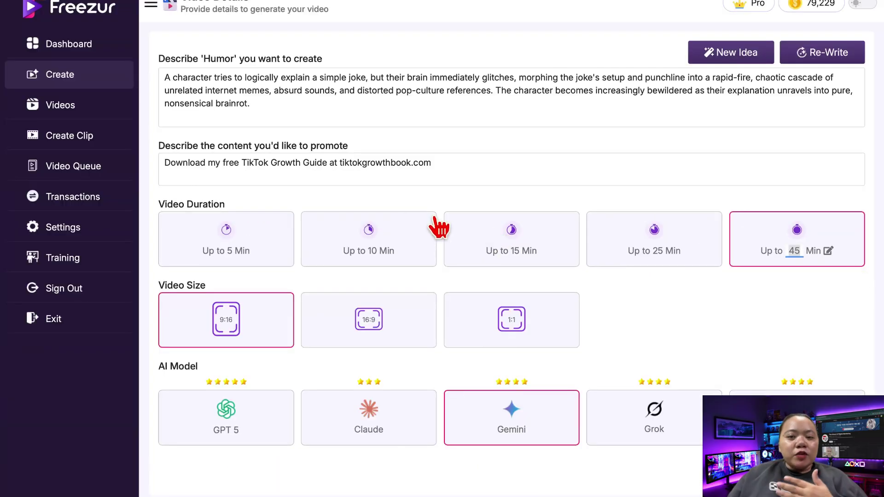
click(248, 261)
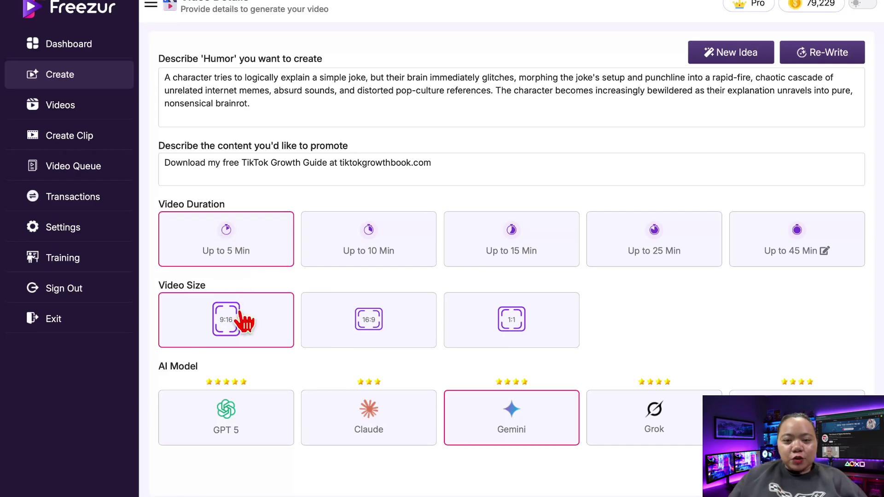
click(365, 431)
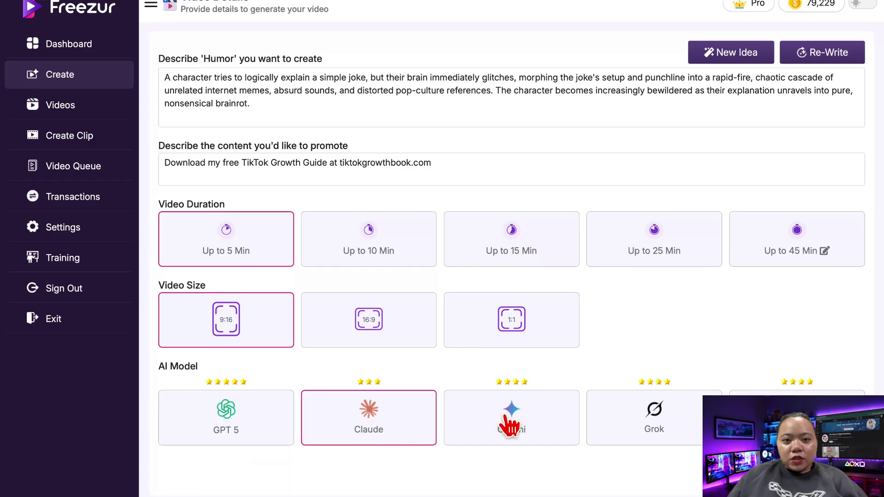
click(519, 445)
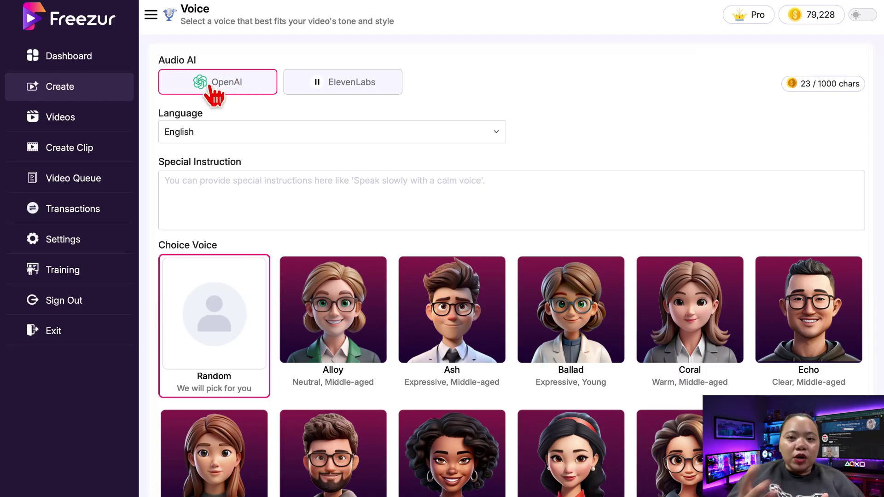
Check the ElevenLabs options, return to OpenAI audio and add the special instruction "Sound upbeat and engaging, like those viral TikTok narrations."
click(373, 85)
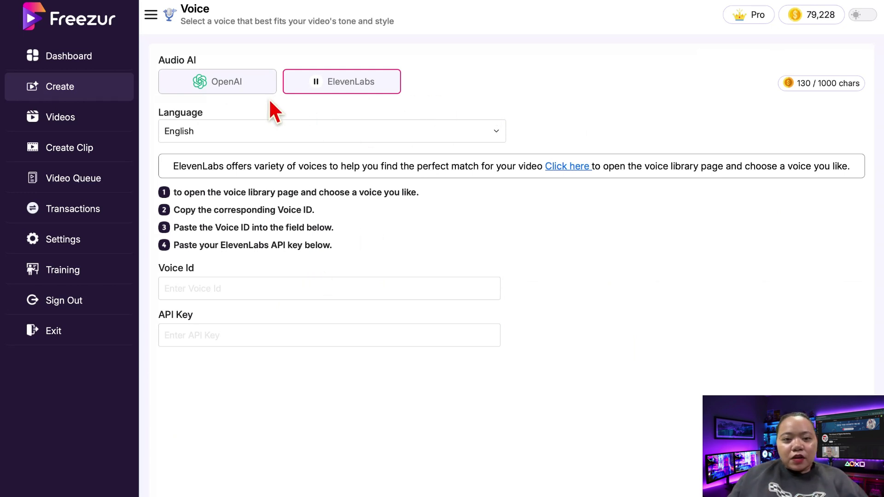
click(244, 92)
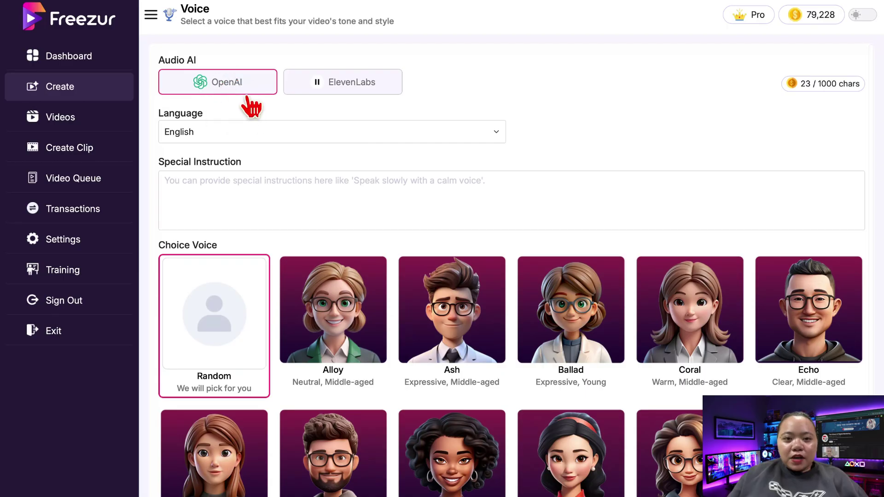
click(264, 188)
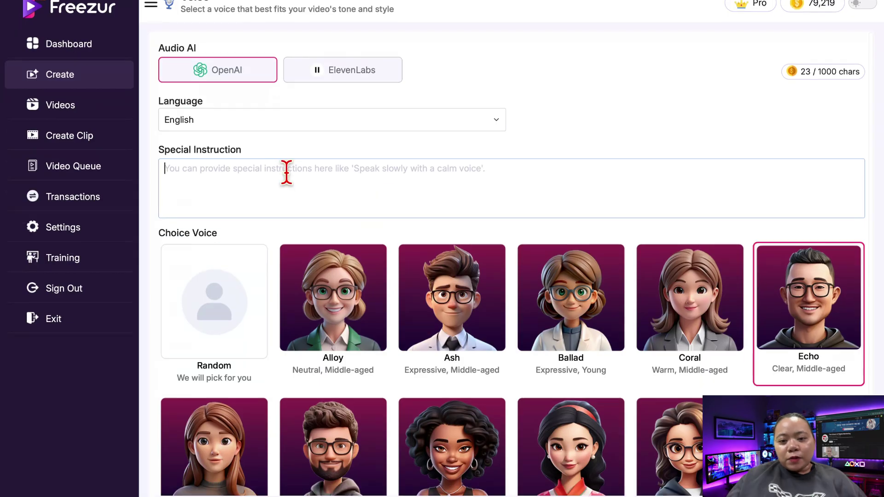
text(Sound upbeat and engaging, like those viral TikTok narrations.)
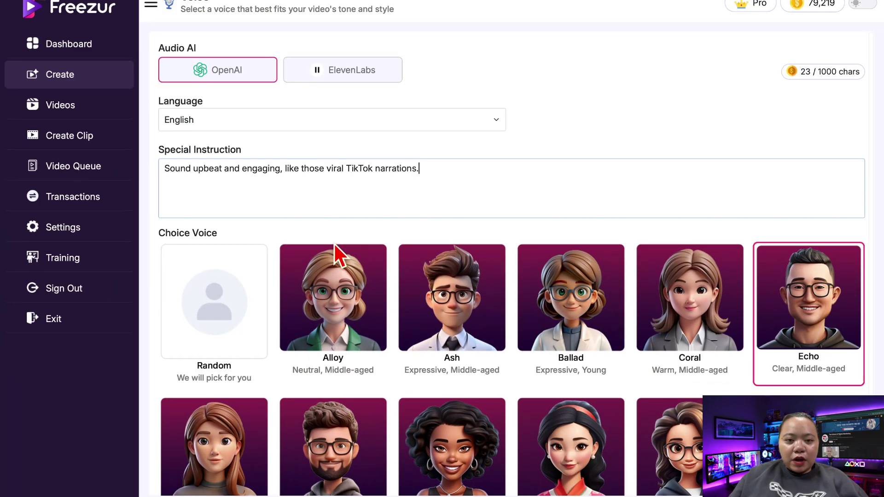
Preview the Alloy, Ash, Ballad, Coral and Shimmer voices and choose Echo for the narration
scroll(460, 329, down, 1)
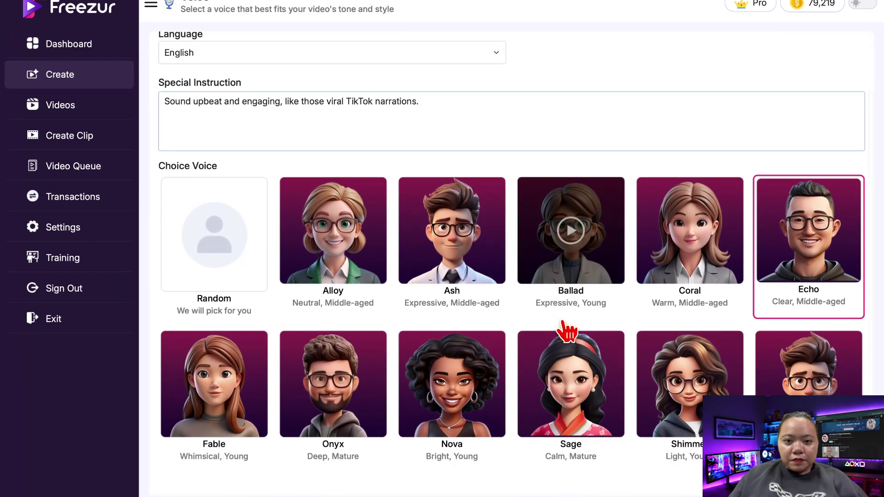
scroll(414, 276, down, 1)
click(333, 200)
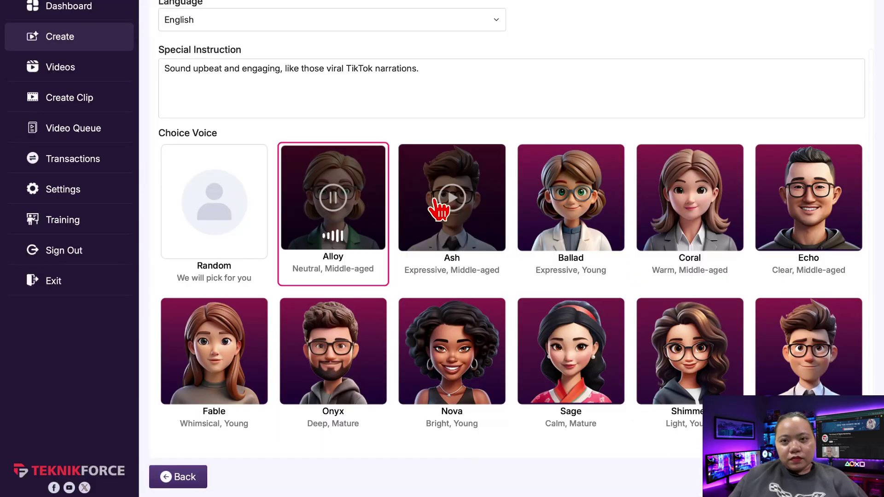
click(449, 202)
click(573, 209)
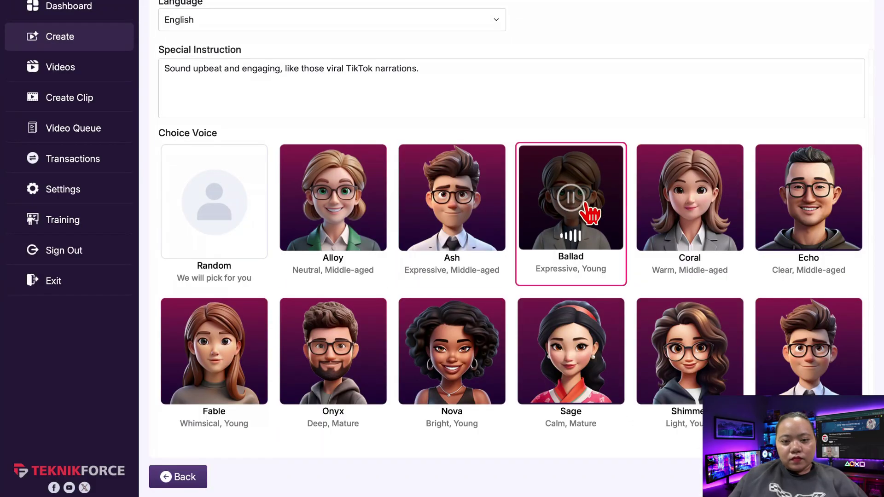
click(703, 210)
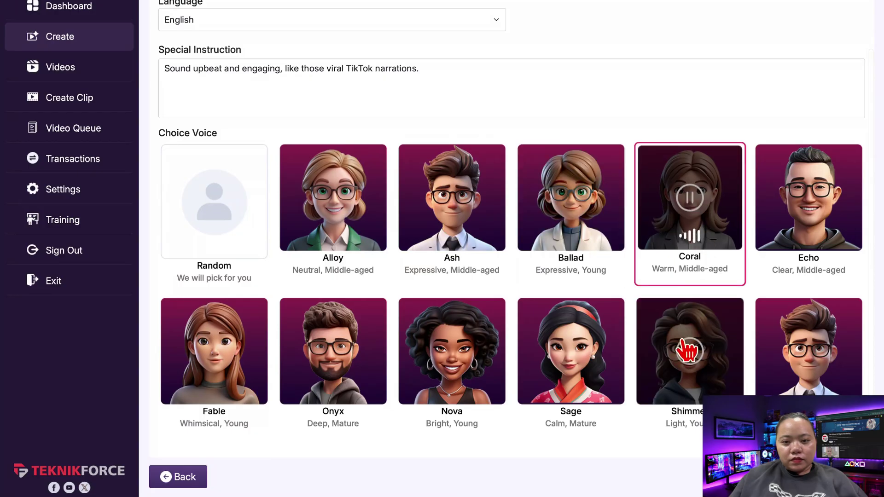
click(690, 354)
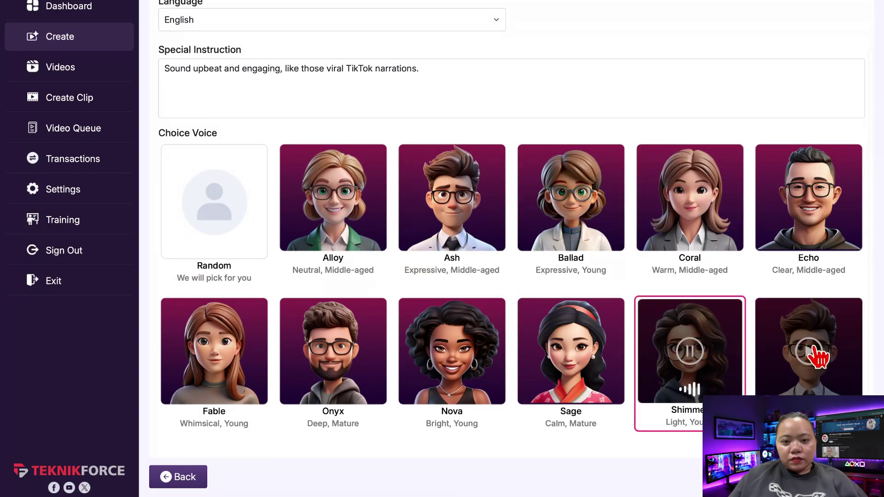
click(810, 198)
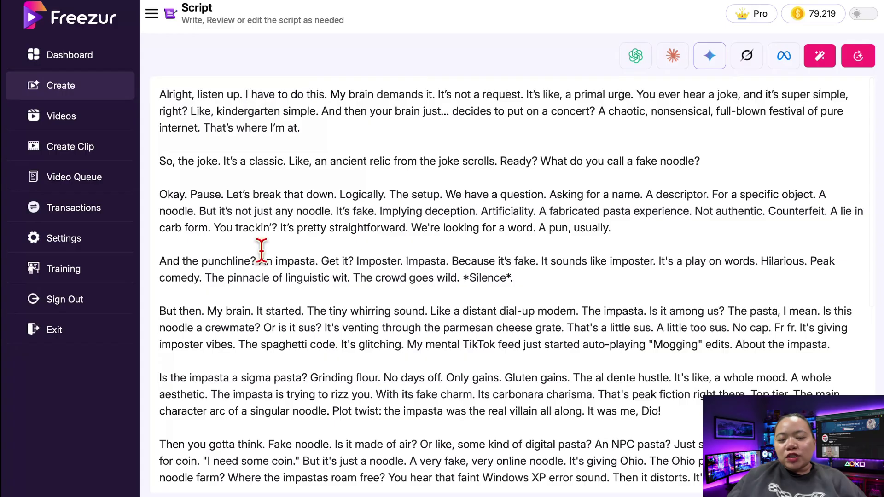
Read through the generated script from beginning to end and return to its start
scroll(452, 239, down, 1)
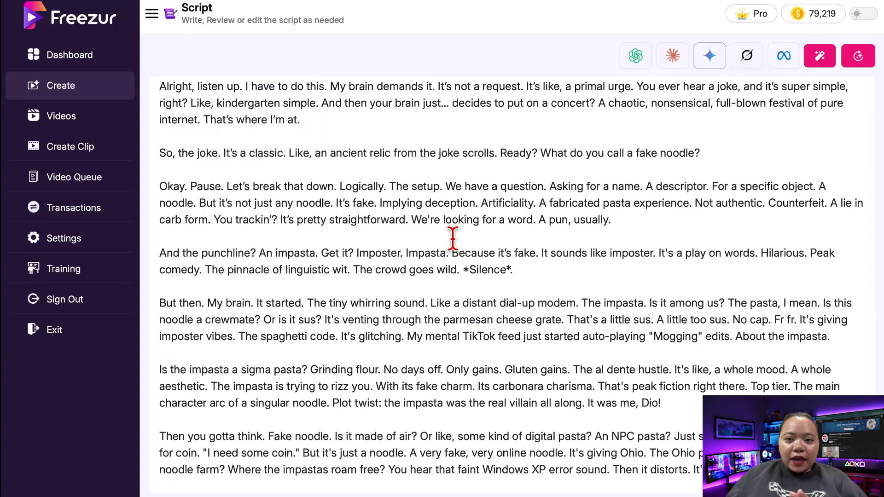
scroll(443, 174, down, 3)
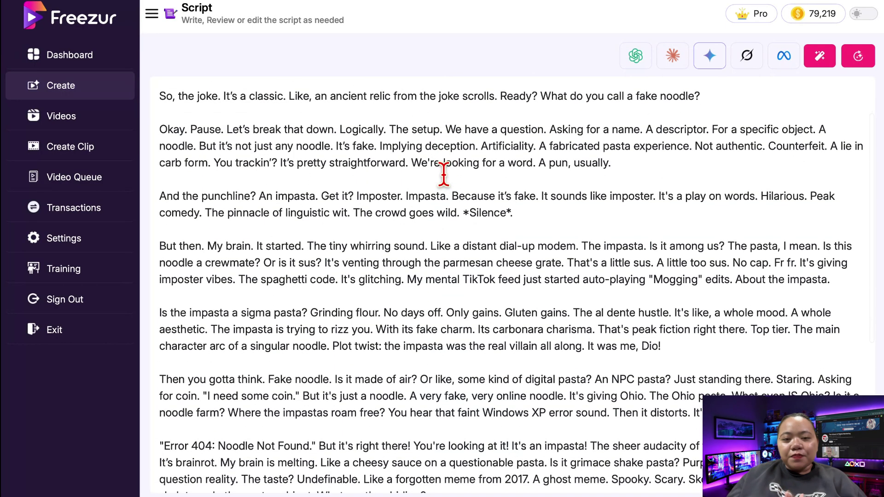
scroll(409, 207, down, 4)
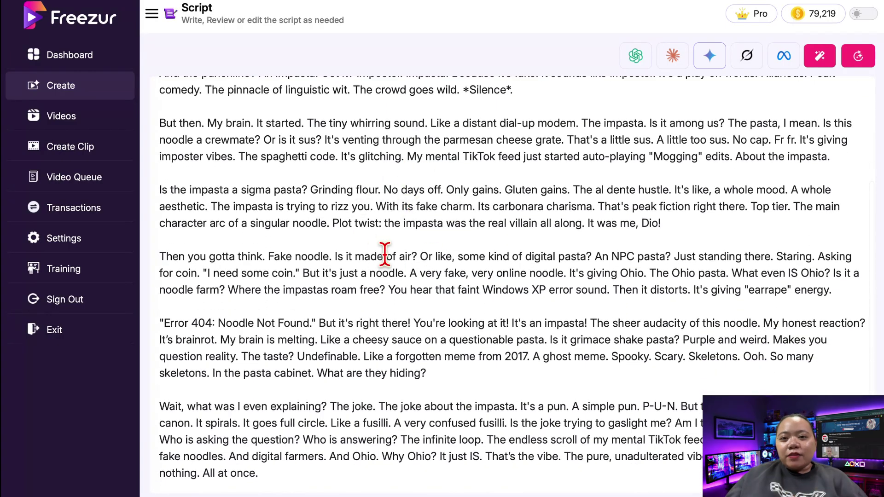
scroll(384, 255, down, 1)
scroll(430, 236, down, 3)
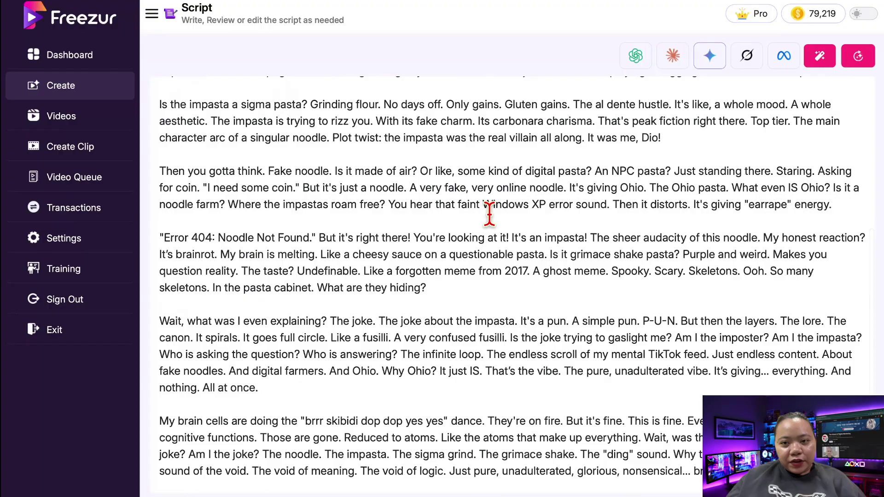
scroll(658, 221, down, 3)
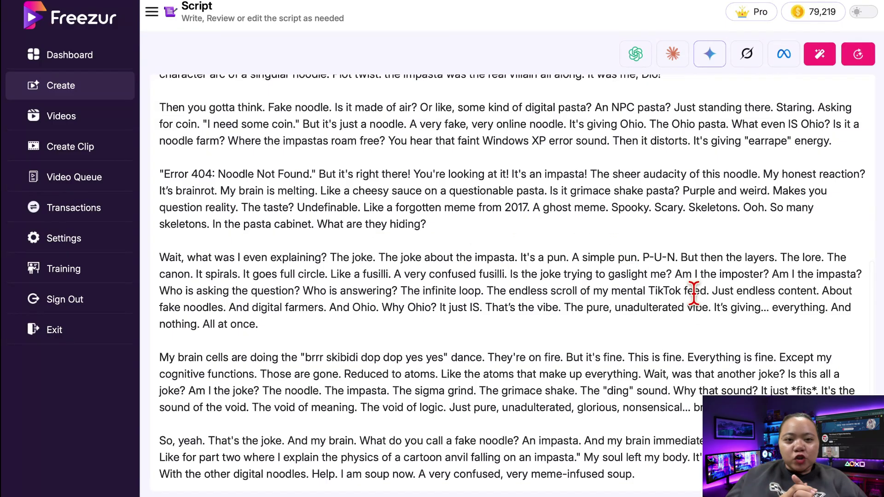
scroll(509, 300, up, 3)
scroll(447, 203, up, 3)
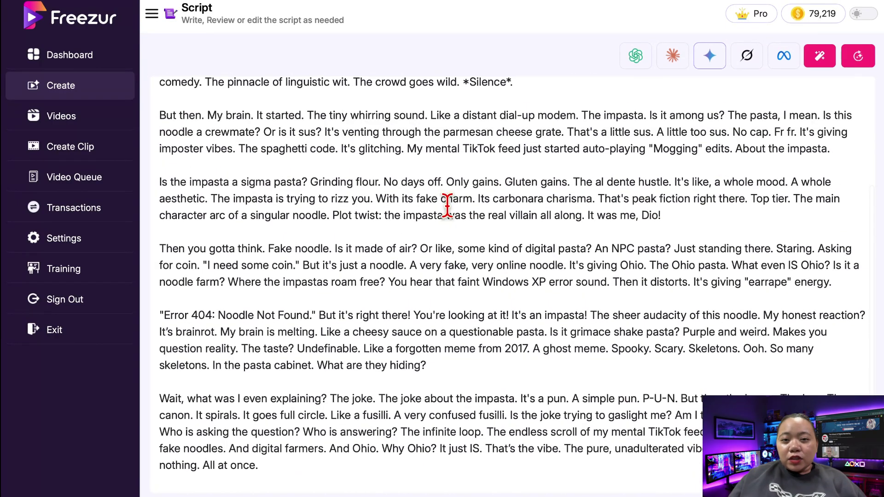
scroll(479, 204, up, 2)
scroll(525, 233, up, 6)
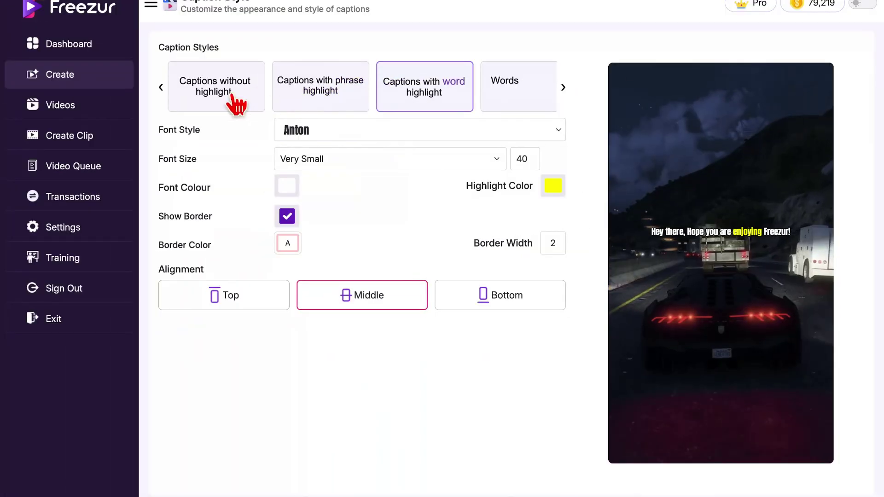
Preview the caption styles without highlight, with phrase or word highlight, with words appearing in sentence, and with box highlight
click(237, 99)
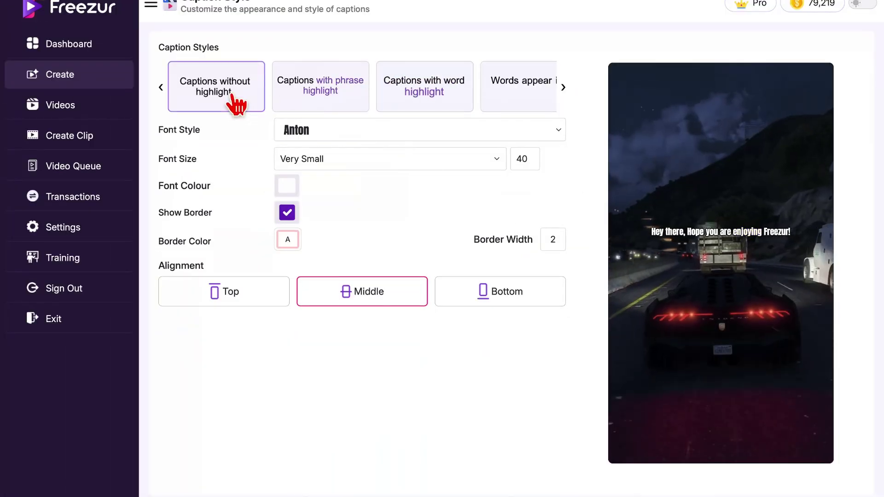
click(336, 90)
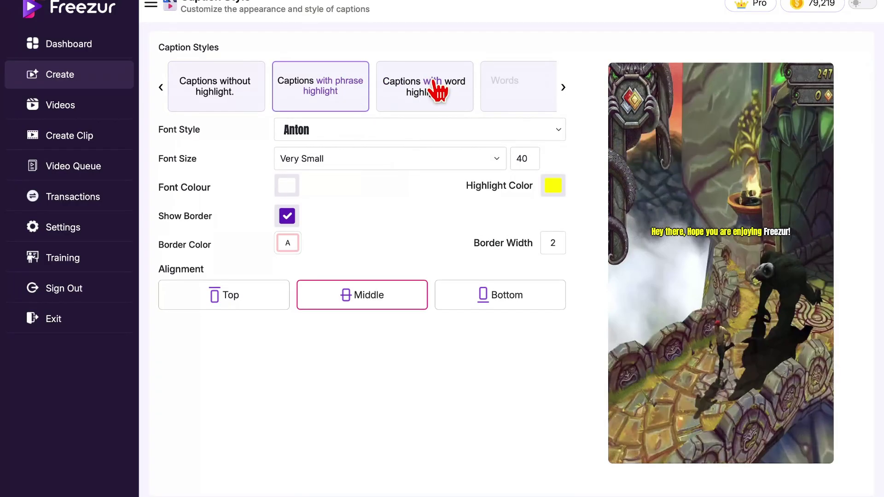
click(426, 89)
click(224, 105)
click(529, 107)
click(563, 88)
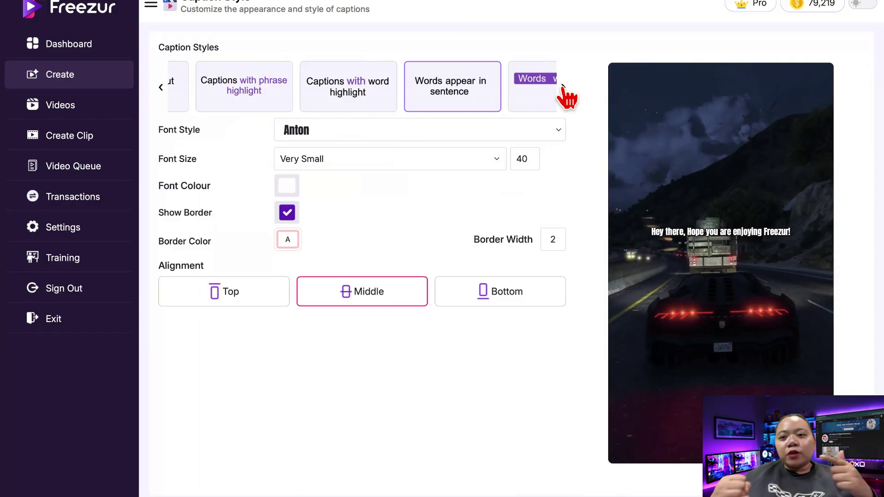
click(562, 87)
click(563, 87)
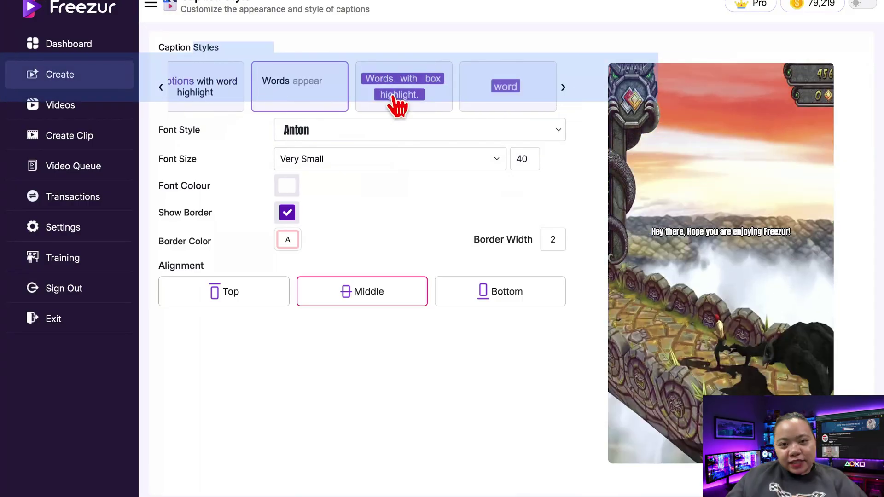
click(415, 92)
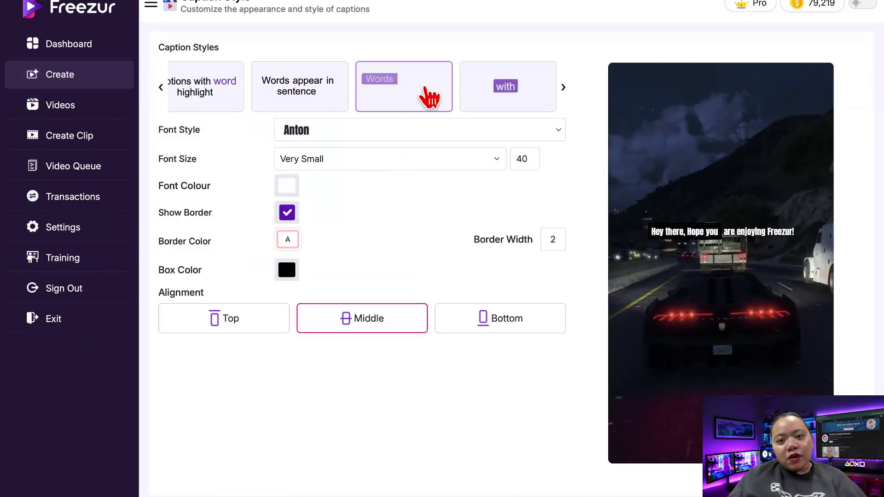
Choose captions with word highlight in the Cal Sans font at Regular size, aligned to the top
click(230, 90)
click(248, 305)
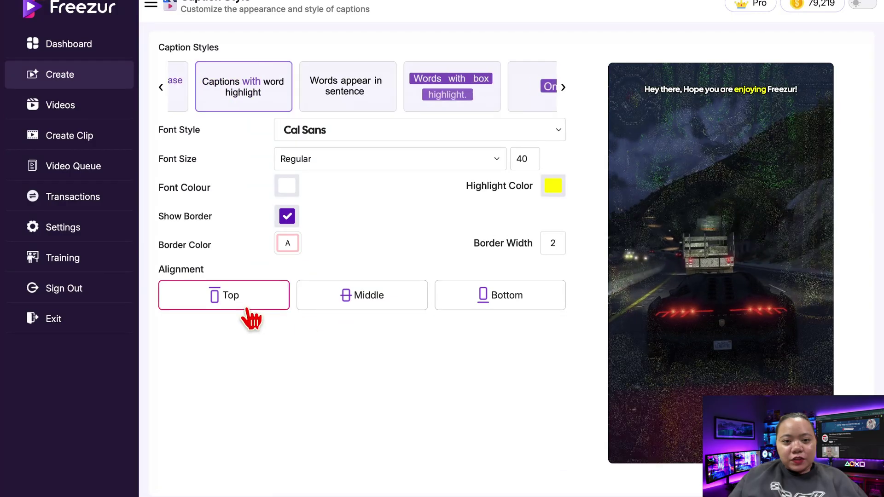
Preview the captions in the middle, bottom and top alignments, ending with the middle
click(375, 301)
click(484, 294)
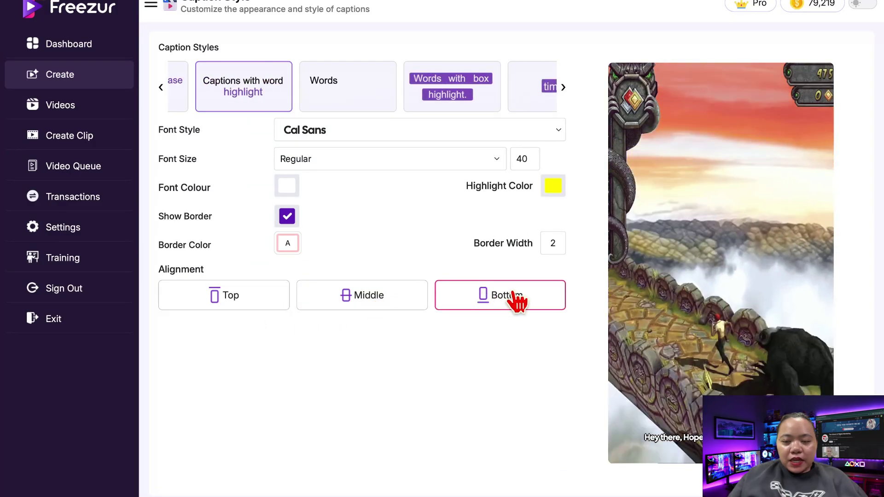
click(374, 306)
click(258, 304)
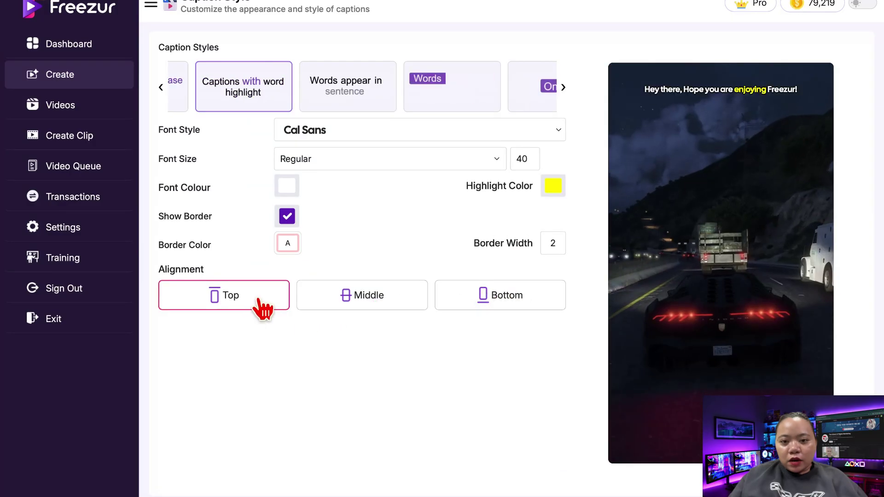
click(350, 297)
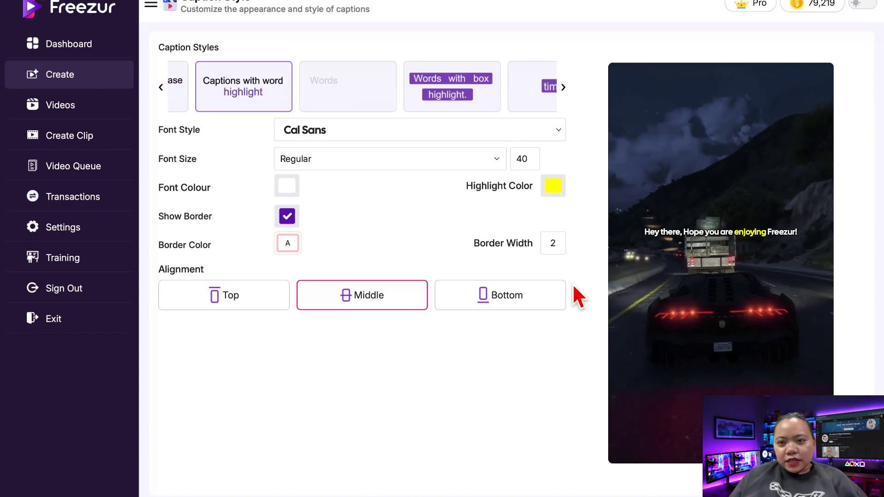
Try the Anton caption font in the Regular and Large sizes
click(558, 131)
click(497, 159)
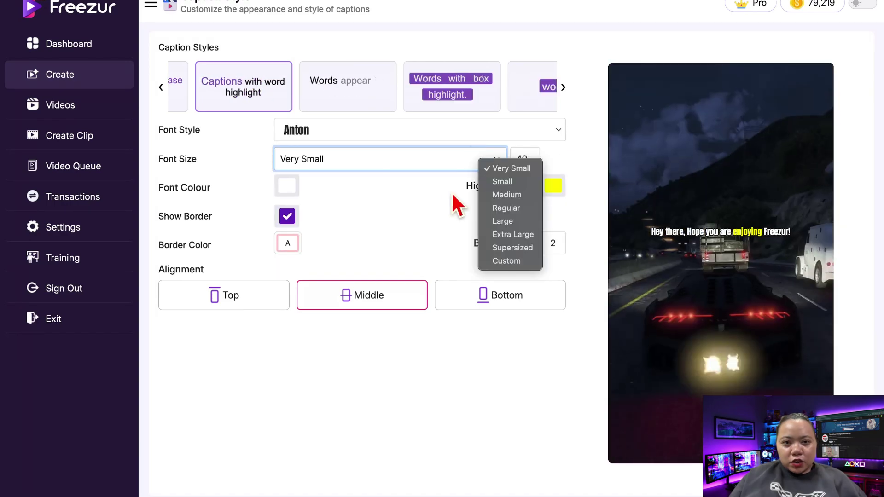
click(518, 206)
click(497, 159)
click(532, 223)
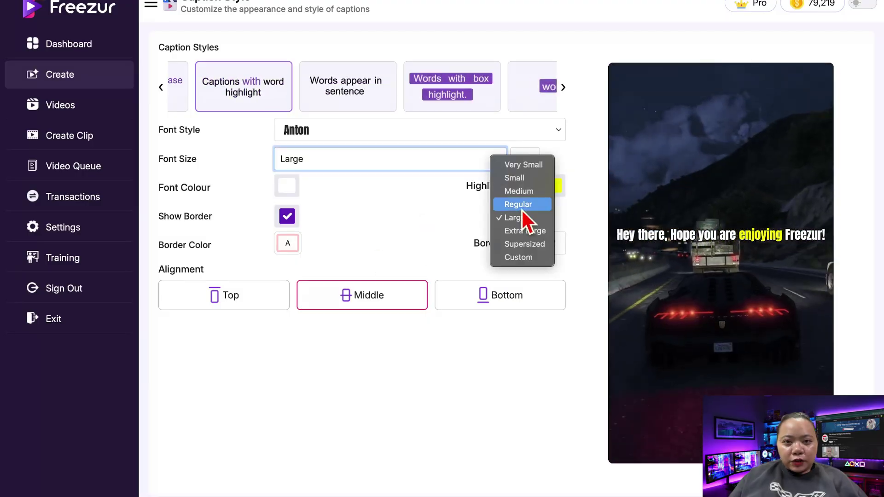
click(367, 224)
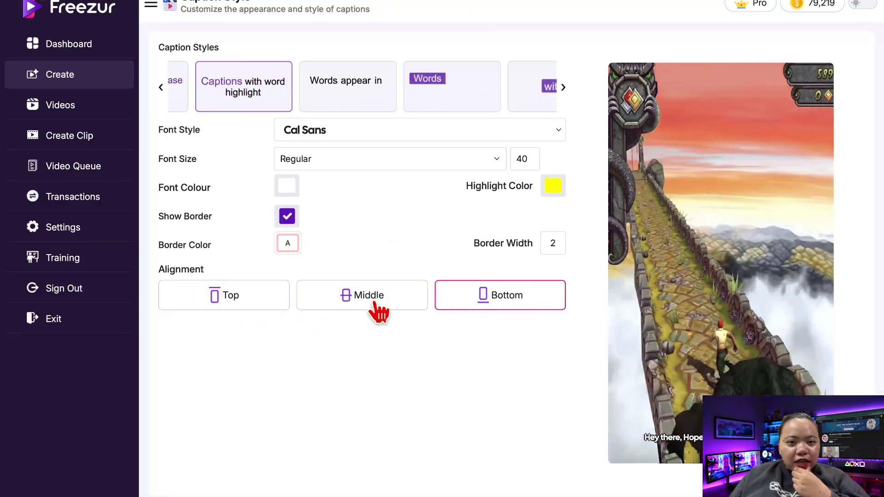
Align the captions to the top of the video
click(263, 308)
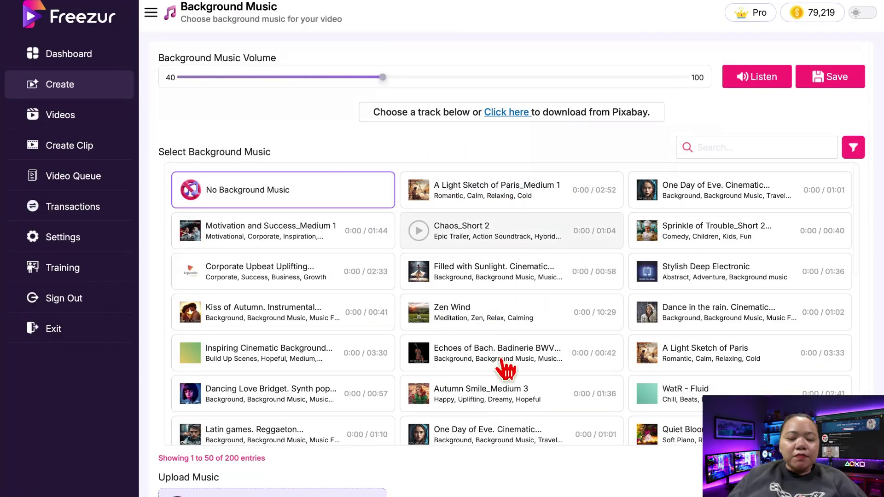
Look through the background music tracks and select Sprinkle of Trouble (Comedy) for the video
scroll(498, 386, down, 6)
scroll(507, 249, up, 5)
scroll(507, 249, up, 1)
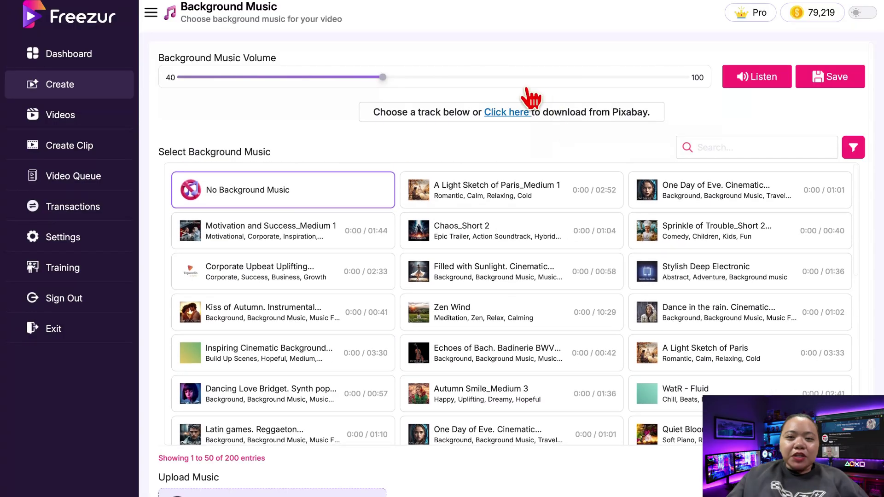
click(512, 113)
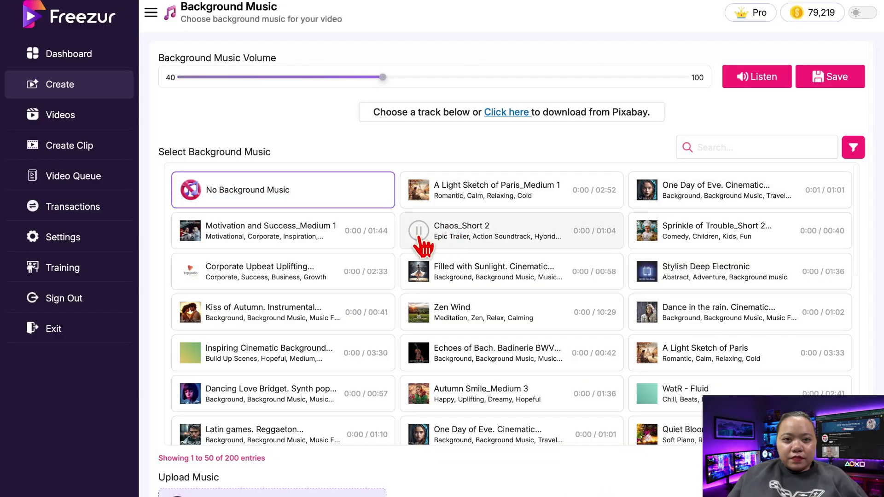
scroll(421, 244, down, 3)
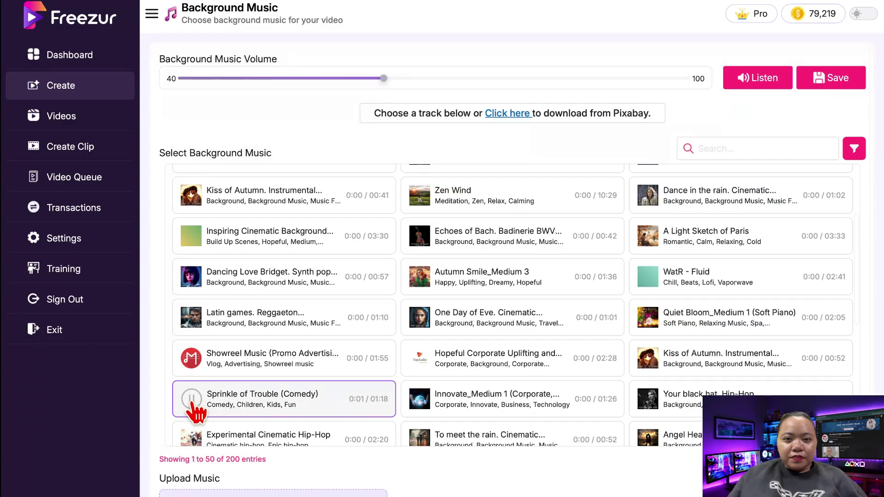
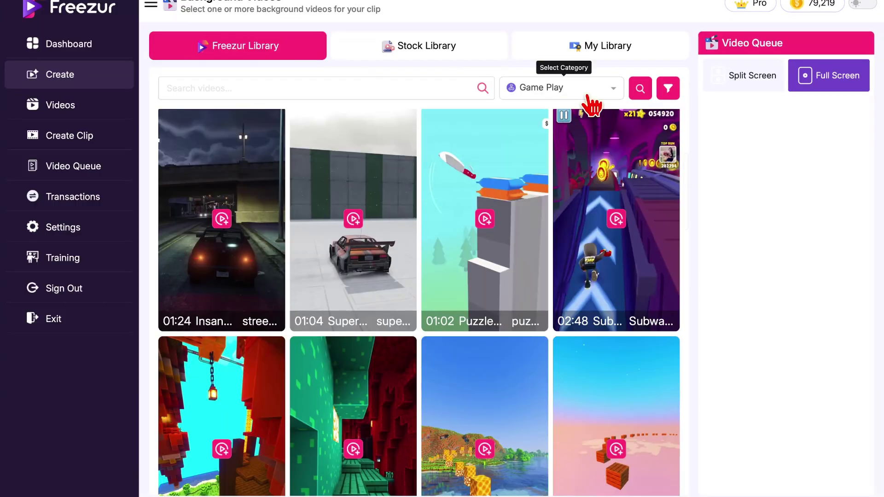
Browse the Satisfying & Relaxing background videos in the Freezur Library and switch to the Miscllaneous category
click(586, 95)
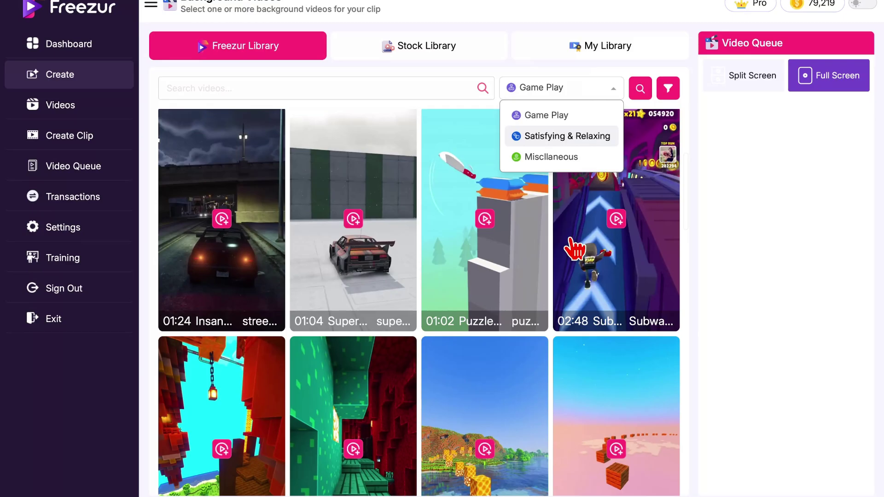
click(566, 136)
scroll(460, 278, down, 3)
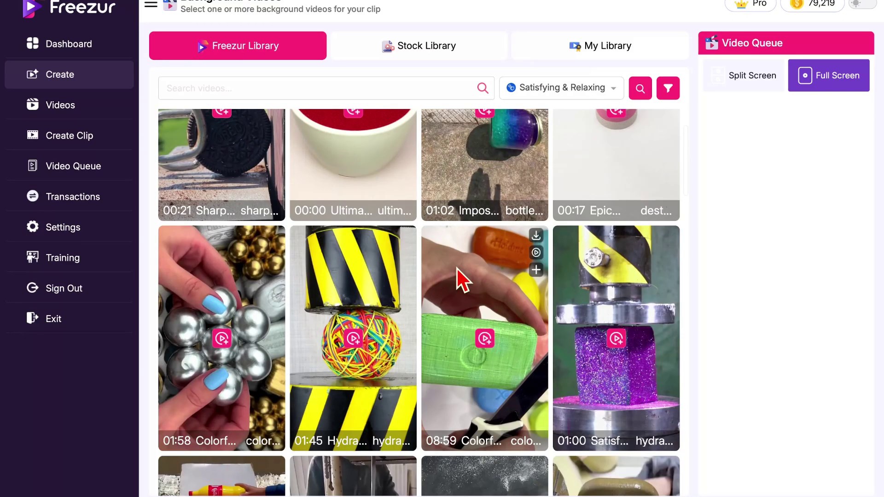
scroll(555, 371, down, 2)
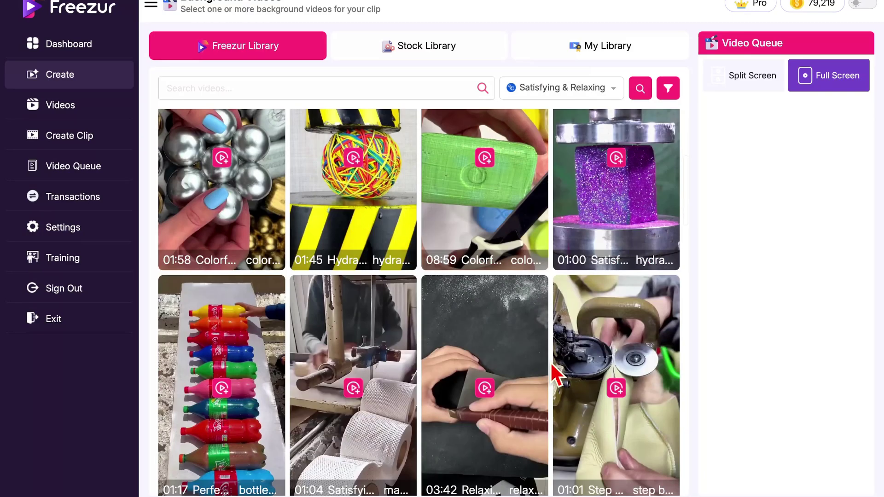
scroll(554, 369, down, 5)
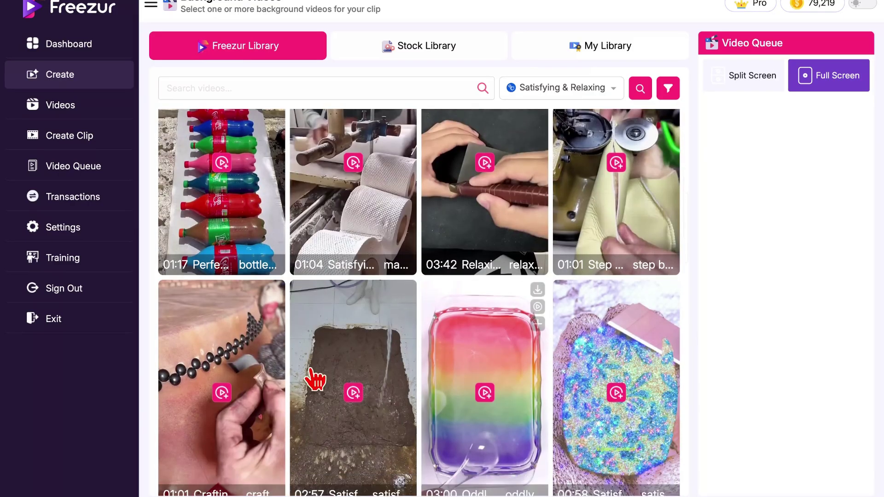
mouse_move(361, 372)
scroll(494, 297, down, 2)
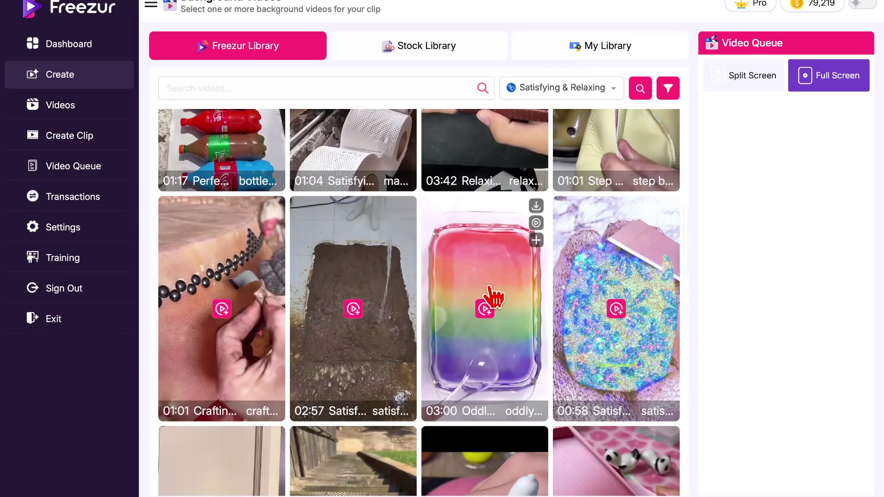
scroll(491, 299, down, 5)
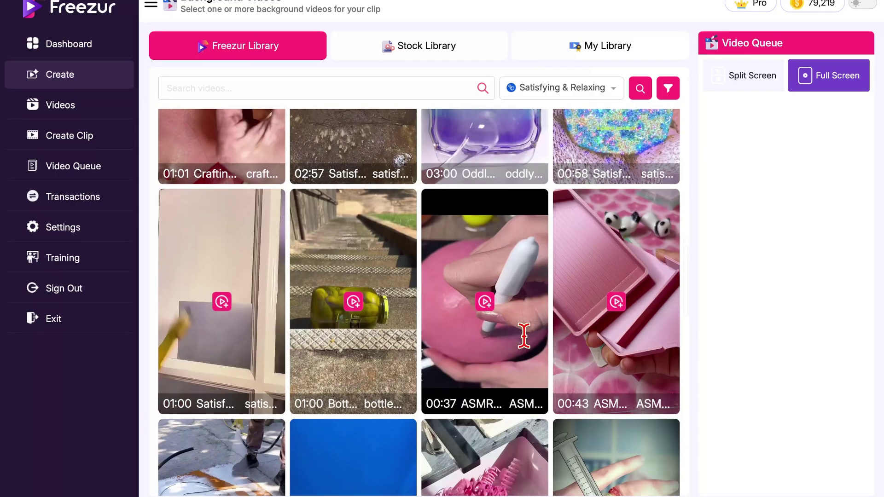
scroll(576, 344, down, 2)
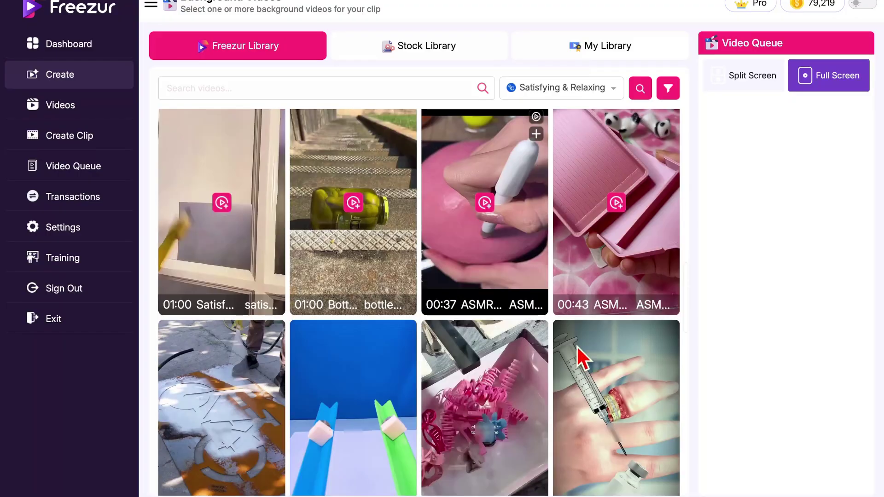
scroll(579, 355, down, 4)
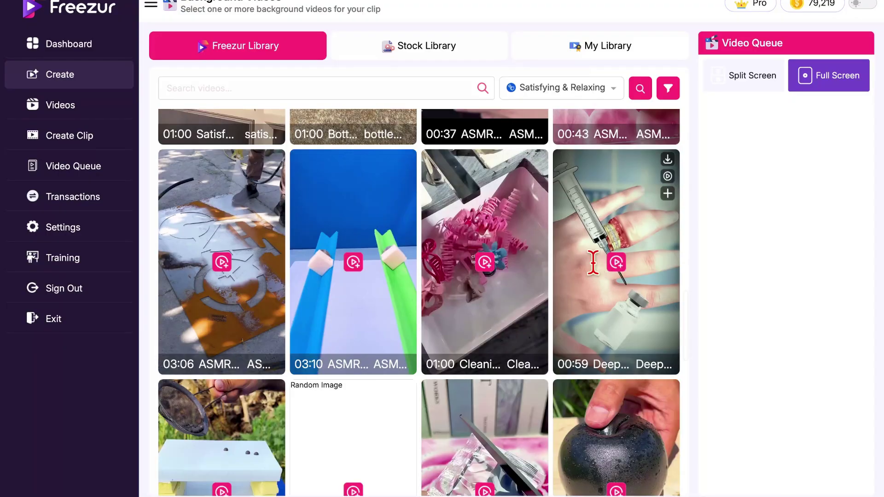
click(562, 87)
click(569, 154)
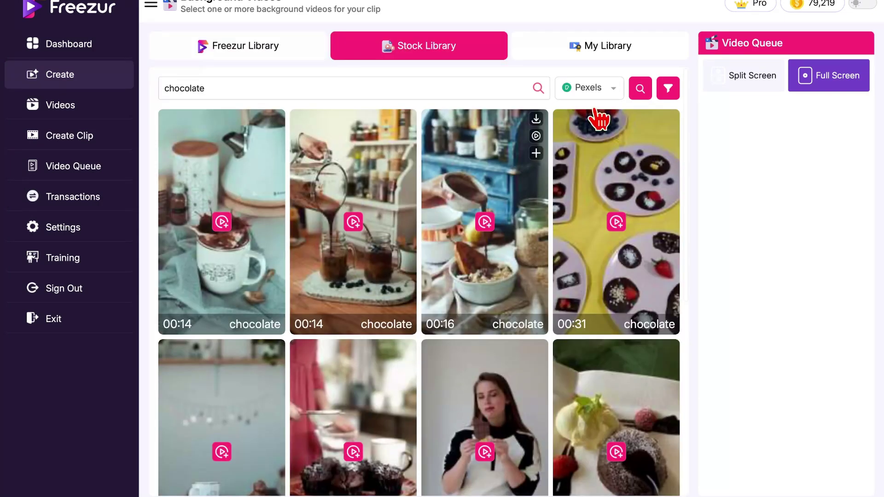
Check the Pixabay option among the stock libraries and search the stock videos for fitness
click(608, 91)
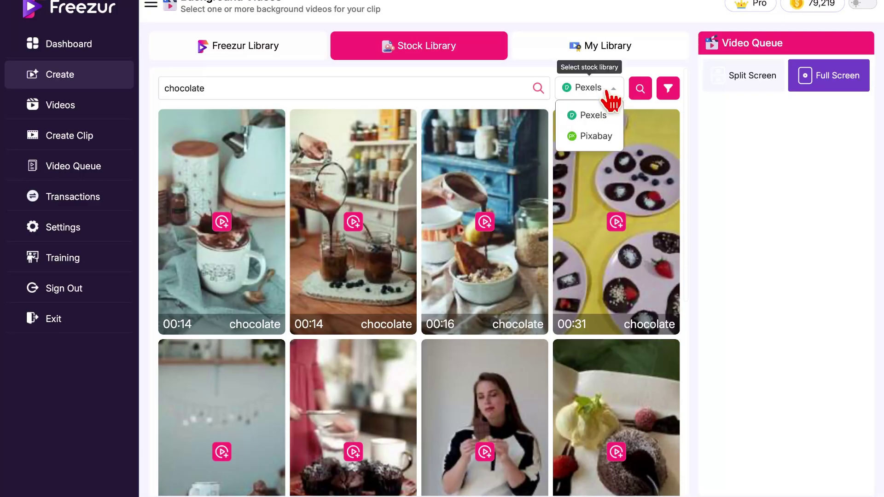
click(595, 138)
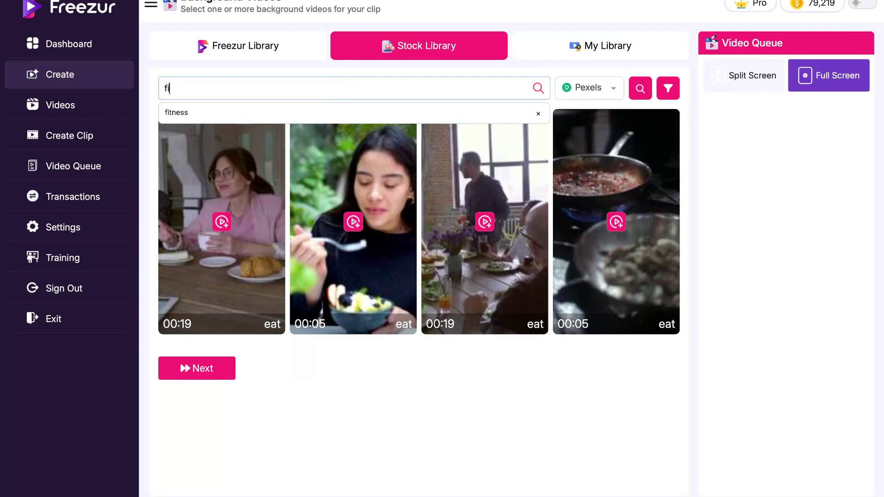
click(428, 119)
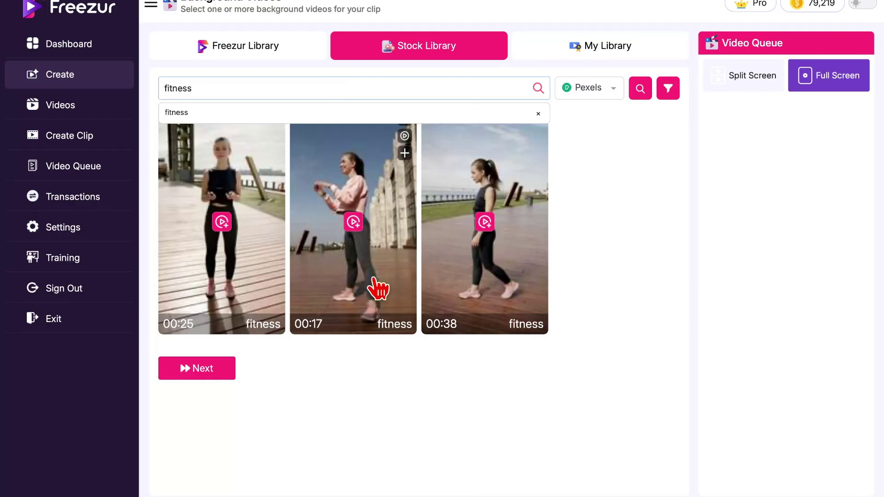
Replace the search term for the Pexels stock videos with chocolate
double_click(287, 89)
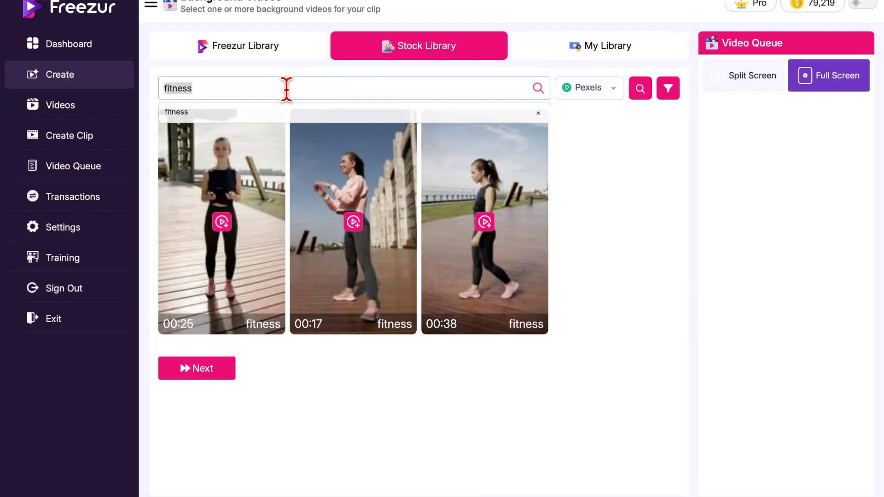
text(c)
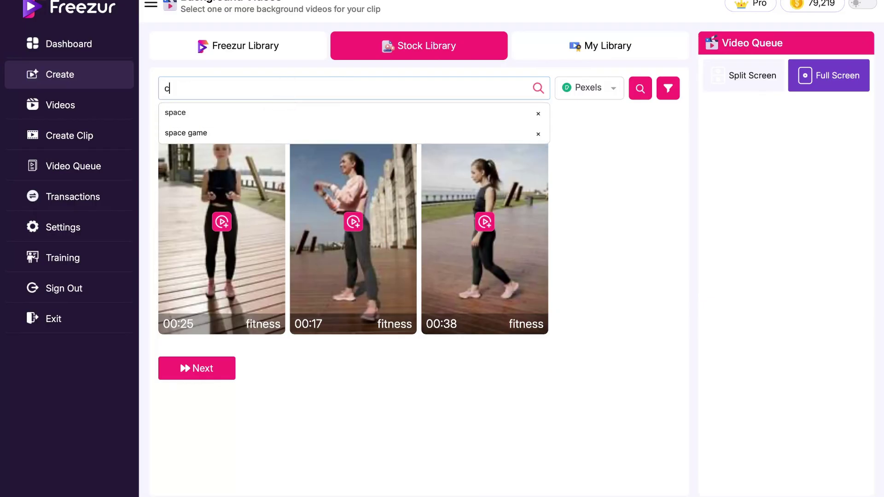
key(BackSpace)
text(choc)
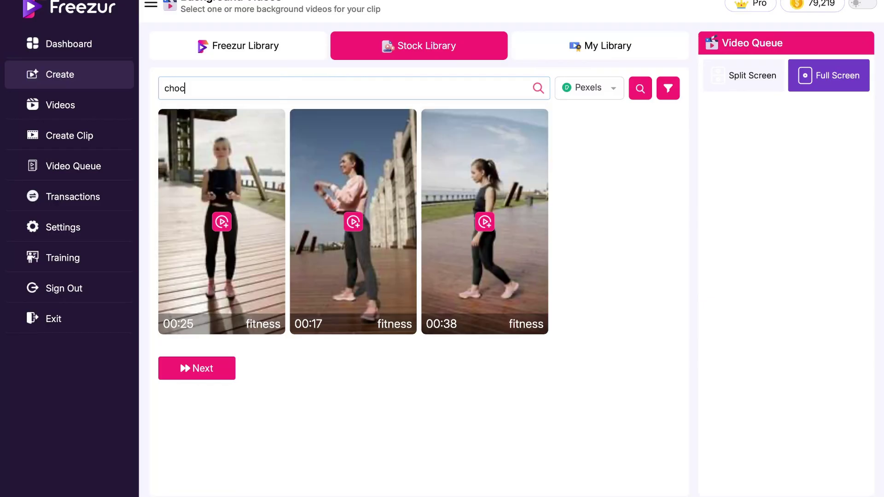
text(olate)
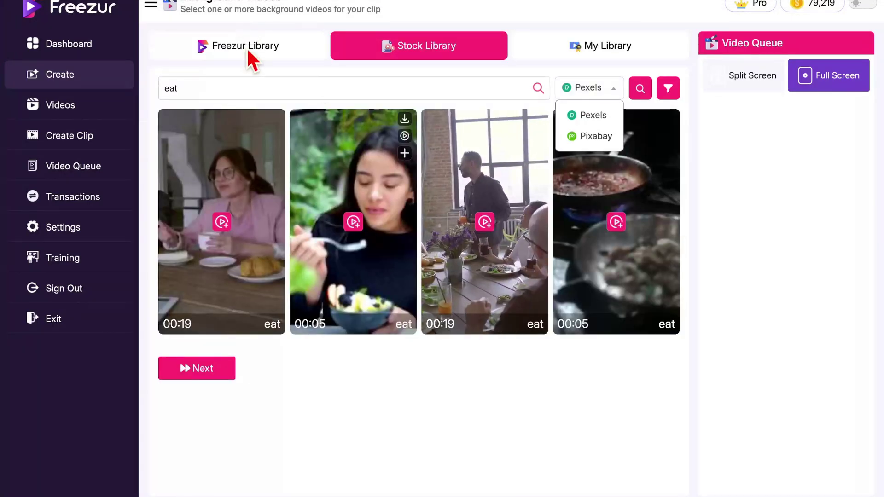
Return to the Freezur Library and add the 00:34 Minecraft parkour video from Game Play to the video queue
click(227, 54)
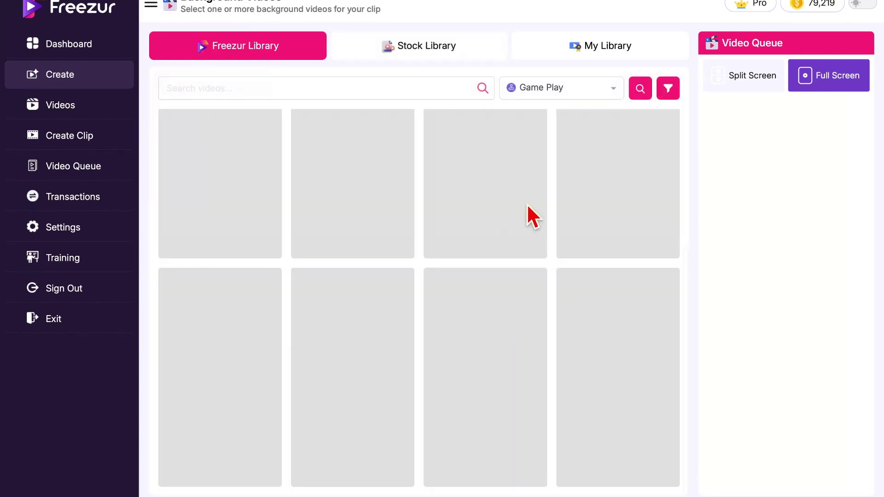
scroll(478, 279, down, 3)
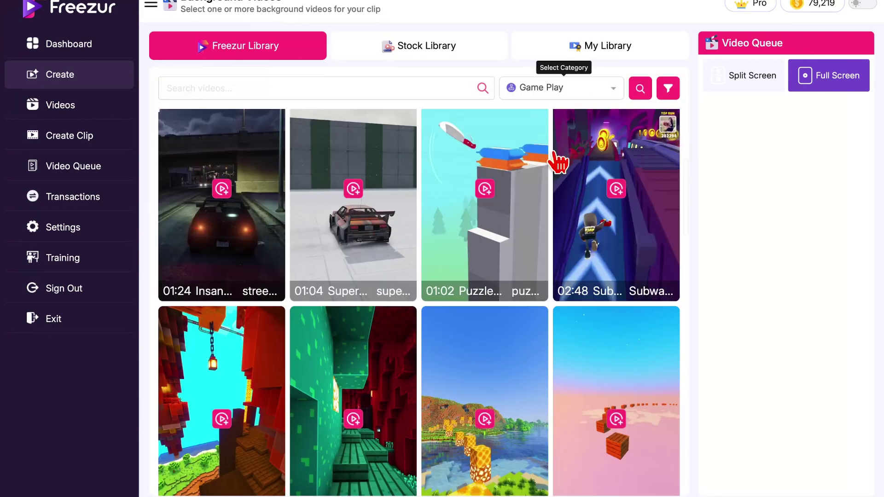
scroll(457, 153, down, 4)
click(484, 175)
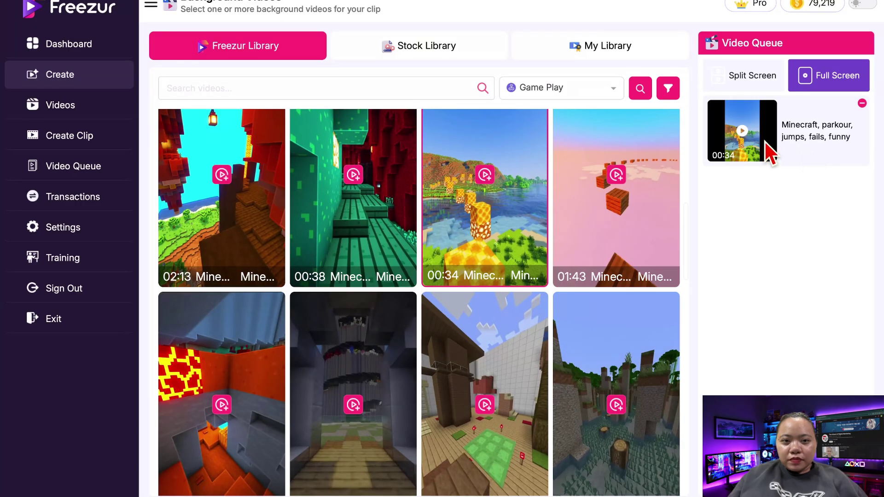
Switch the video layout to split screen and look through the Game Play videos for the top screen
click(760, 79)
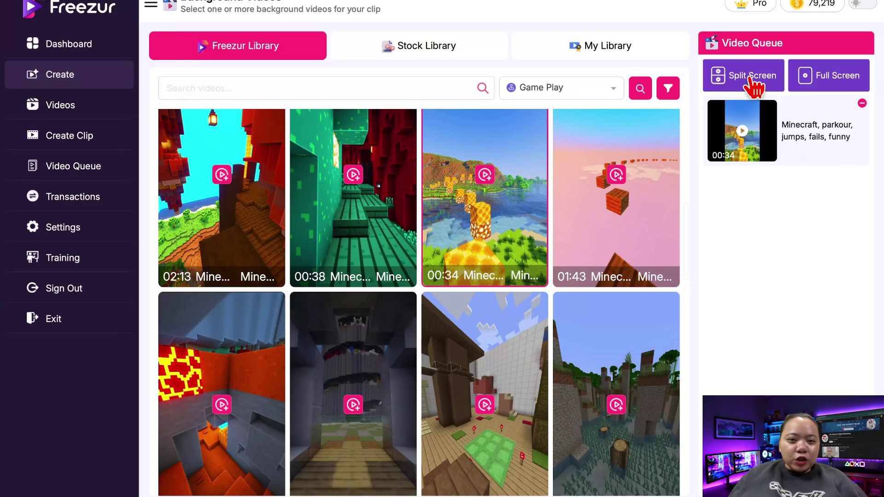
click(750, 79)
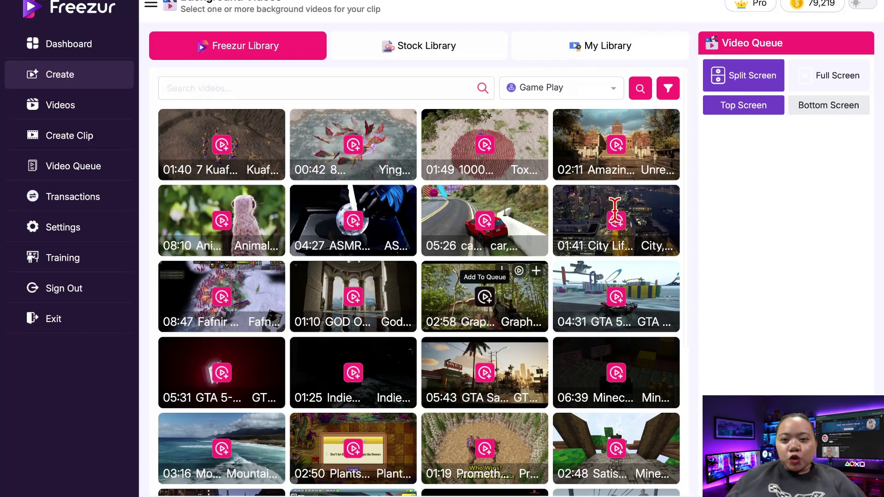
scroll(518, 278, down, 5)
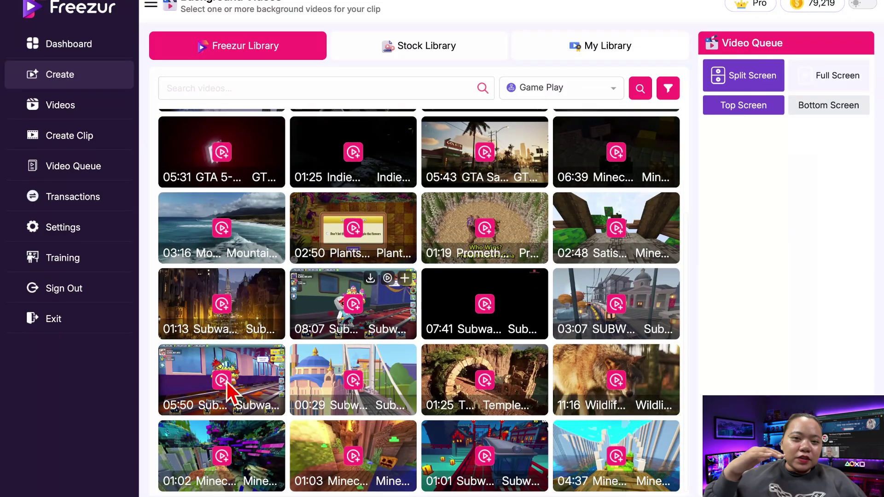
Choose the Satisfying & Relaxing category and add the 06:22 rainbow slime video to the top screen's queue
click(583, 87)
click(584, 134)
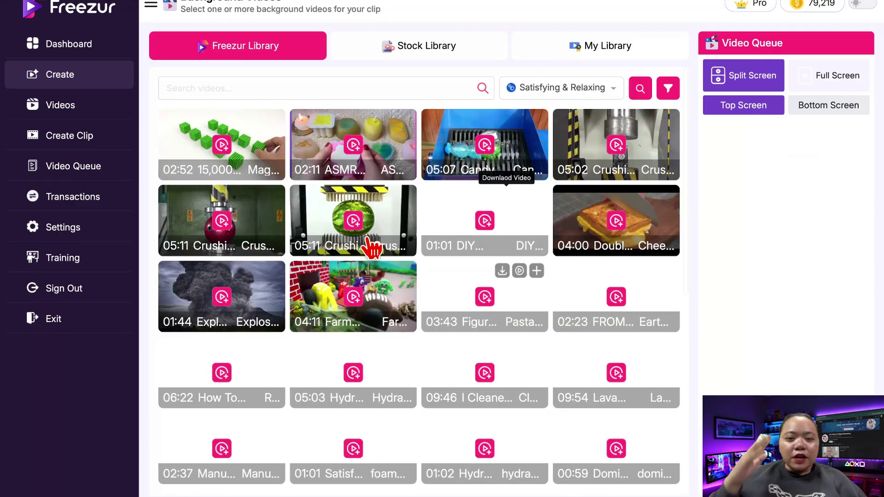
click(222, 372)
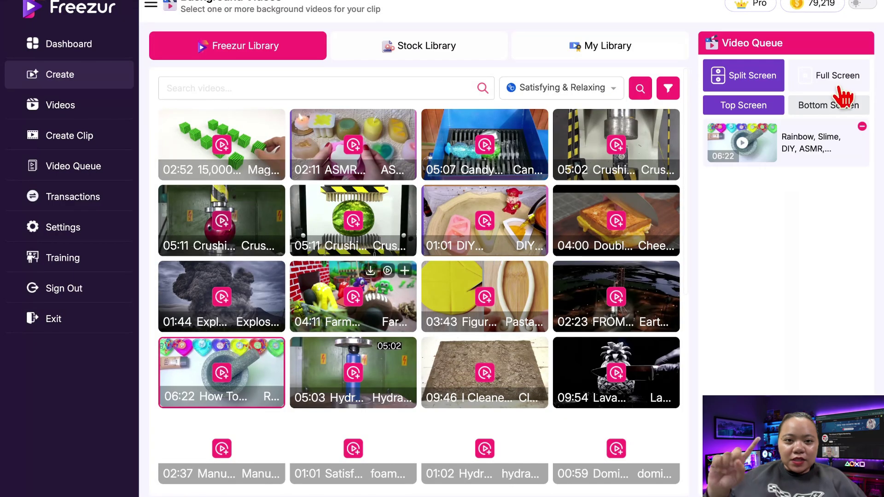
Add the 05:11 Crushing, Terminator video to the bottom screen's queue and switch the video layout back to full screen
click(828, 105)
click(743, 106)
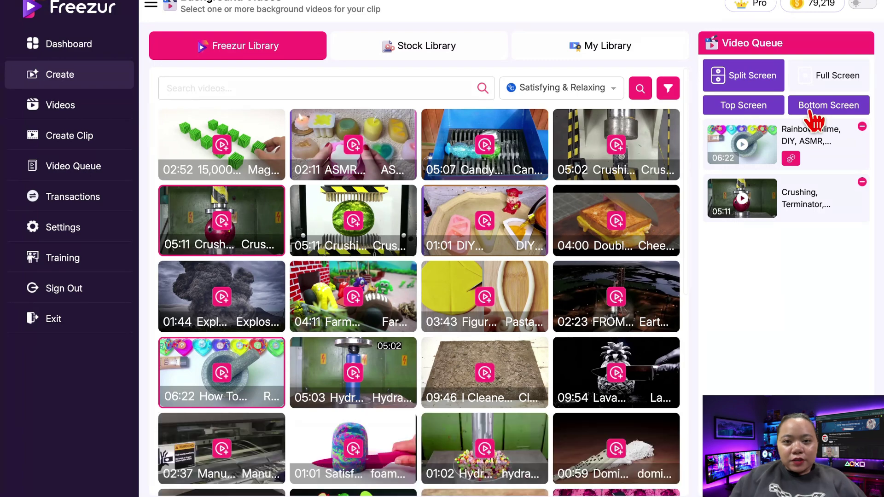
click(831, 81)
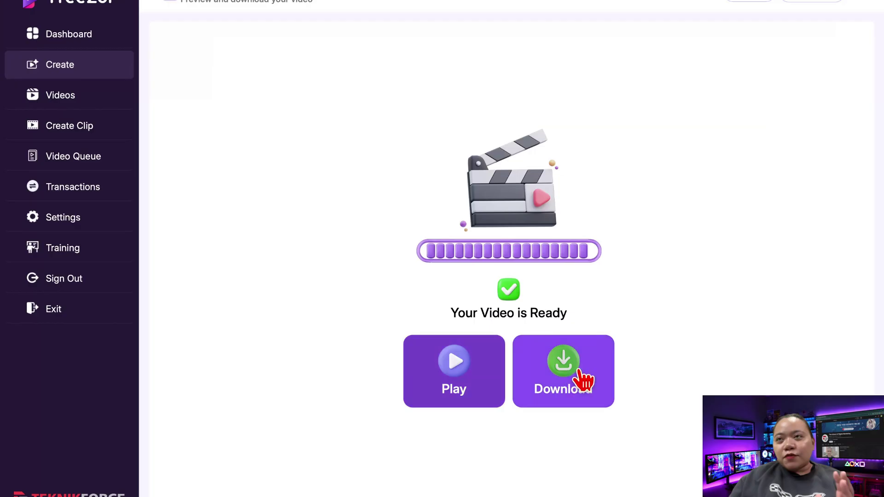
Play the finished video, save it as video_3.mp4 in Documents, and go to the Create Clips page
click(463, 381)
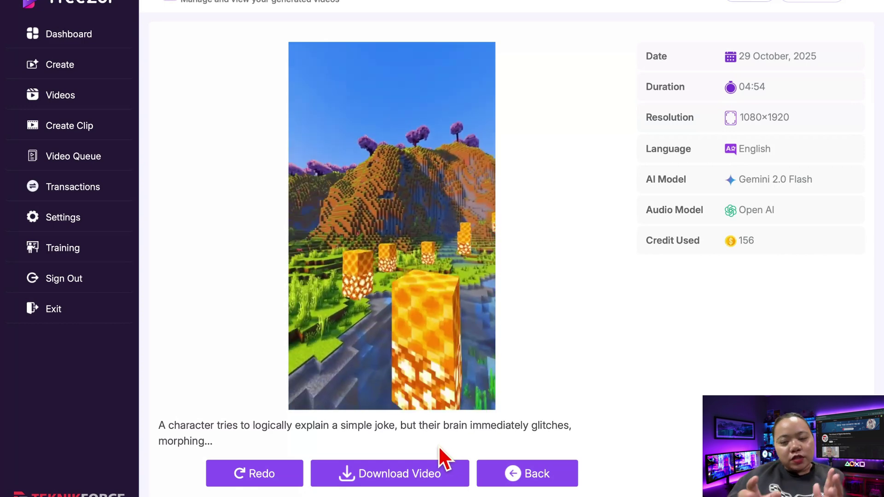
click(61, 95)
click(69, 146)
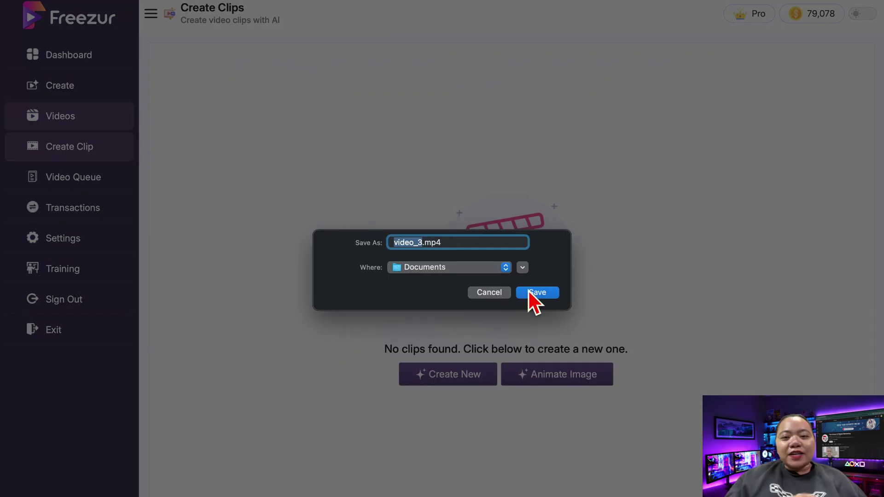
click(529, 292)
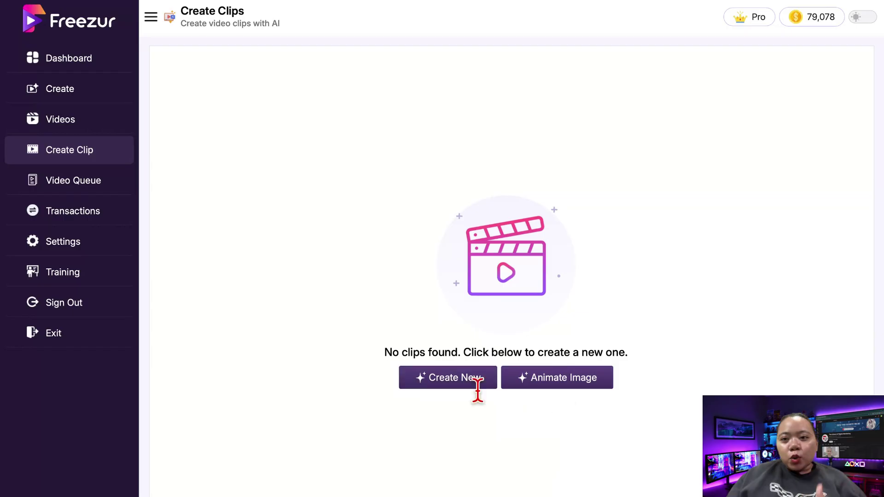
Start a new clip with the prompt "a cozy coffee shop scene with rain outside the window", without quotation marks
click(458, 384)
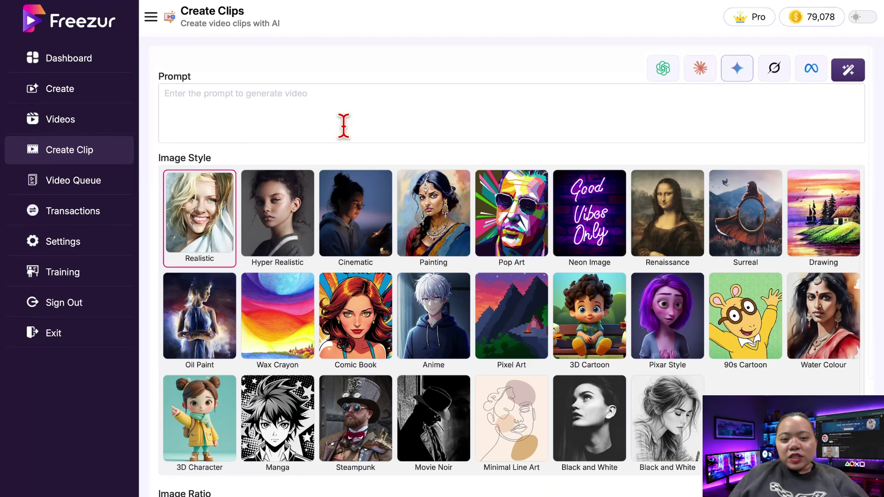
text("a cozy coffee shop scene with rain outside the window")
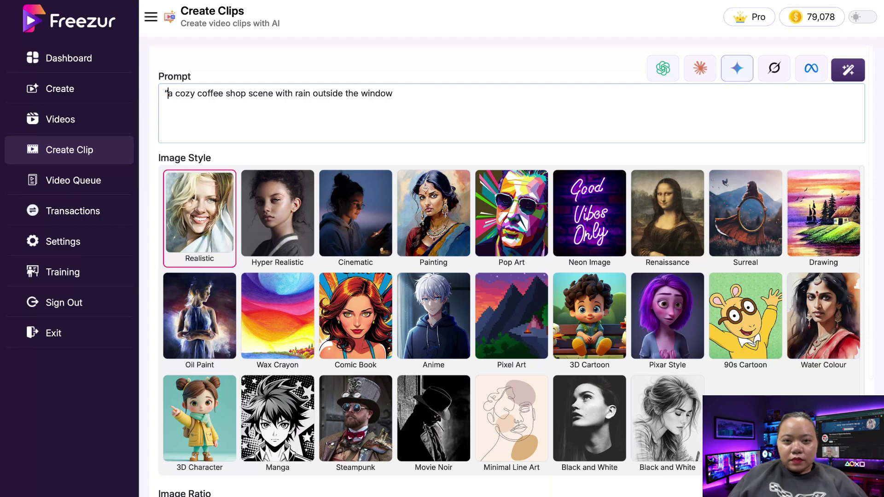
key(BackSpace)
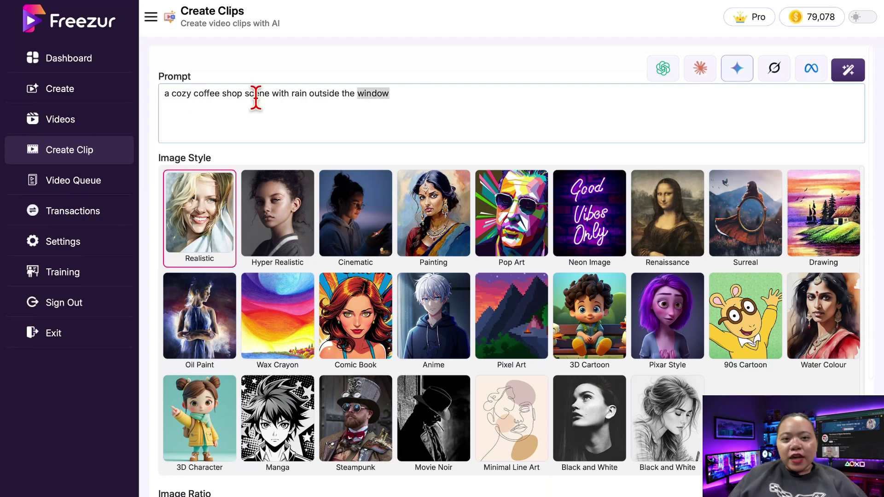
key(ctrl+a)
key(ctrl+x)
key(ctrl+v)
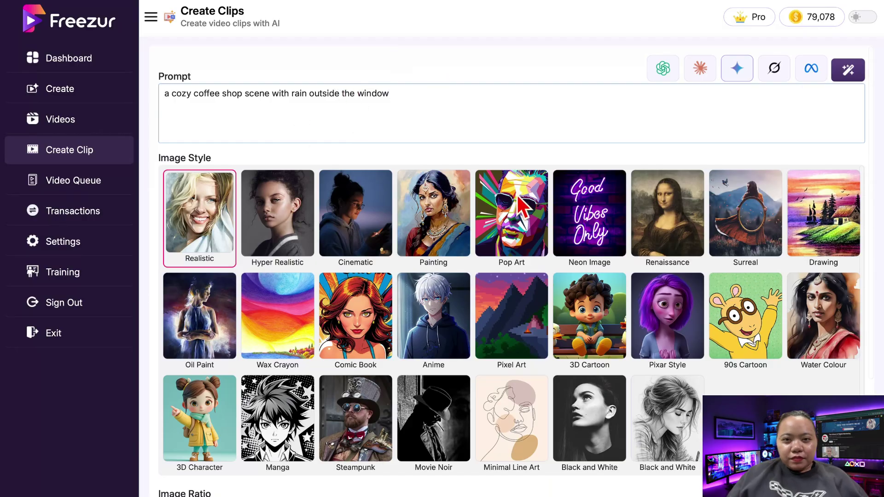
Choose Pixar Style as the image style for the coffee shop clip
scroll(520, 203, down, 1)
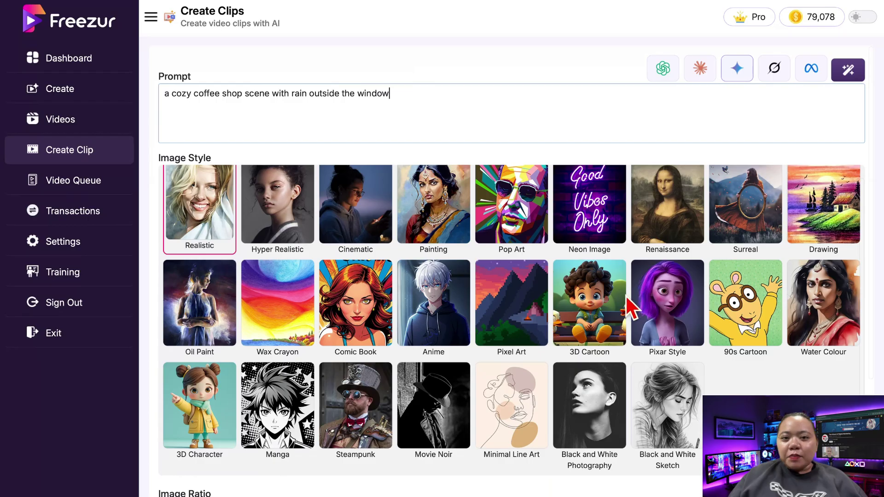
click(611, 322)
click(673, 309)
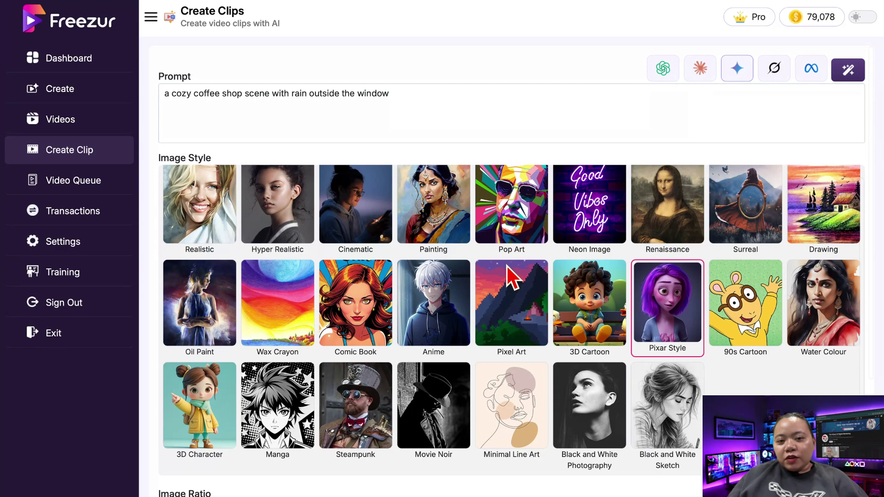
Set the clip duration to 10 Sec and generate the coffee shop clip with the Seedance 1 Lite model
click(363, 412)
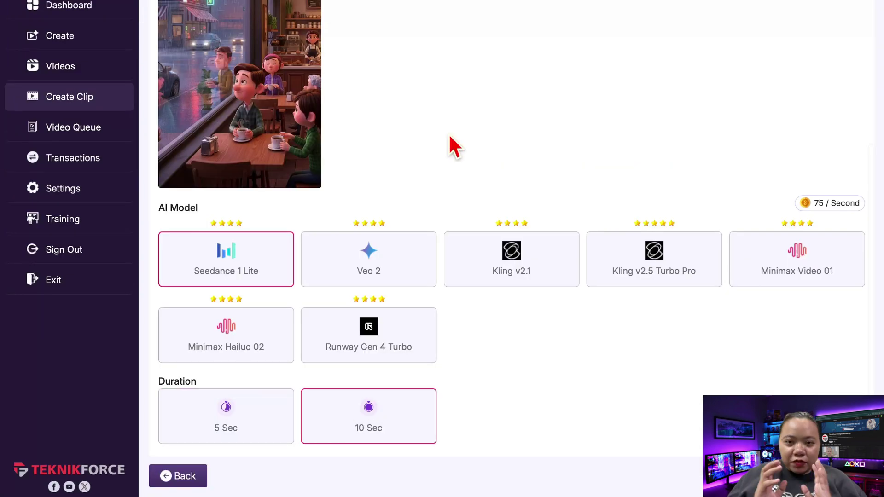
scroll(454, 148, up, 5)
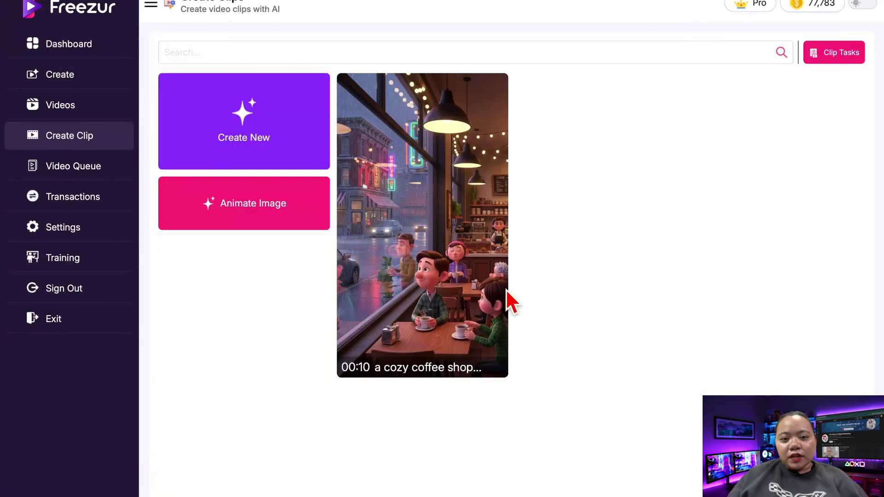
mouse_move(454, 248)
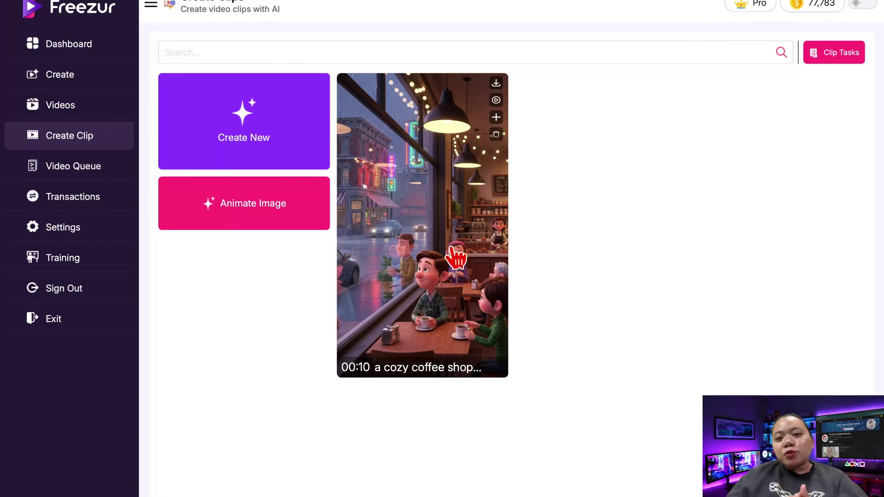